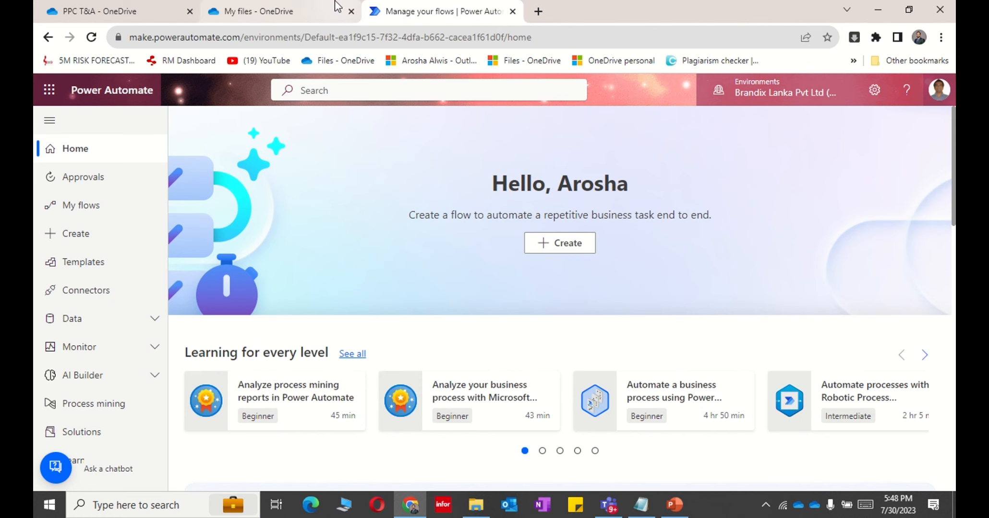
# Open the PPC T&A.xlsx workbook from the PPC T&A folder in OneDrive's My files.
pyautogui.click(291, 10)
pyautogui.scroll(-8, 347, 422)
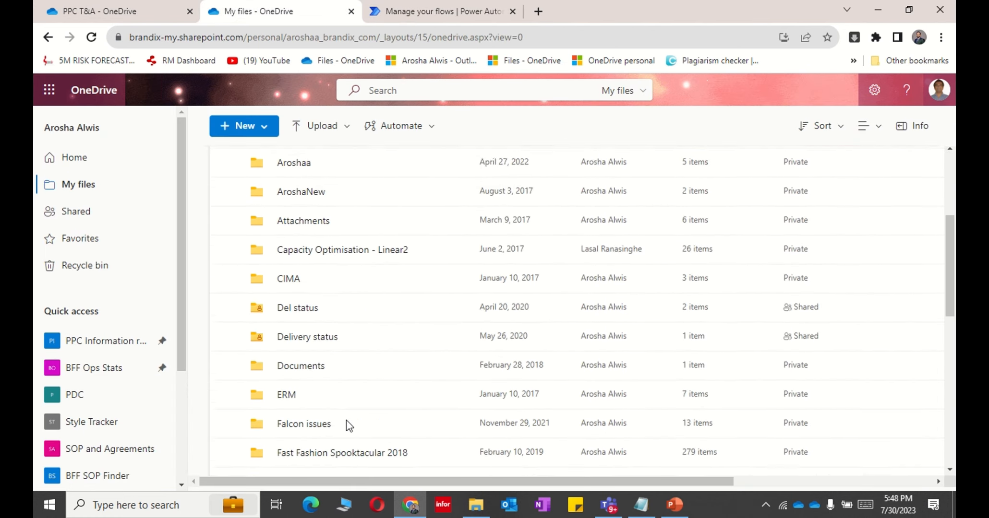
pyautogui.scroll(-2, 347, 425)
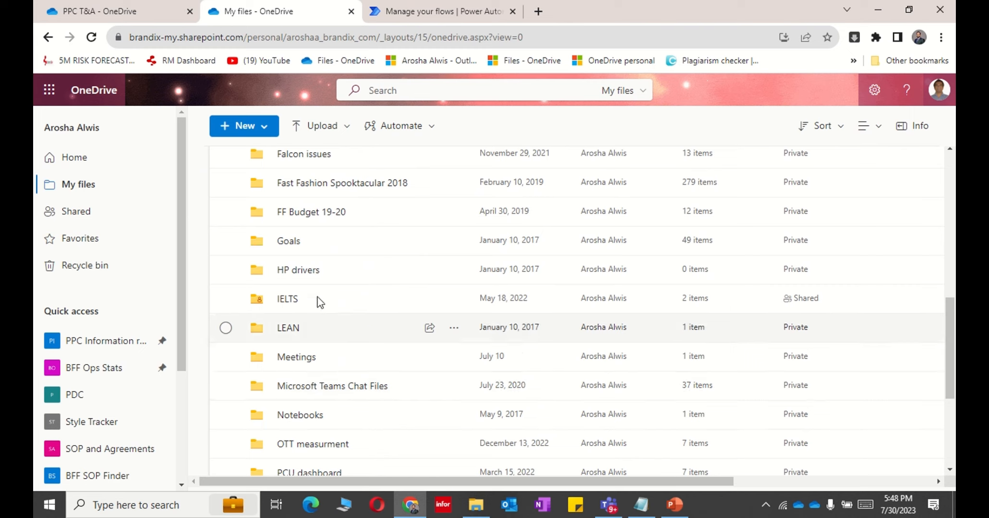
pyautogui.scroll(-1, 341, 432)
pyautogui.scroll(-1, 344, 454)
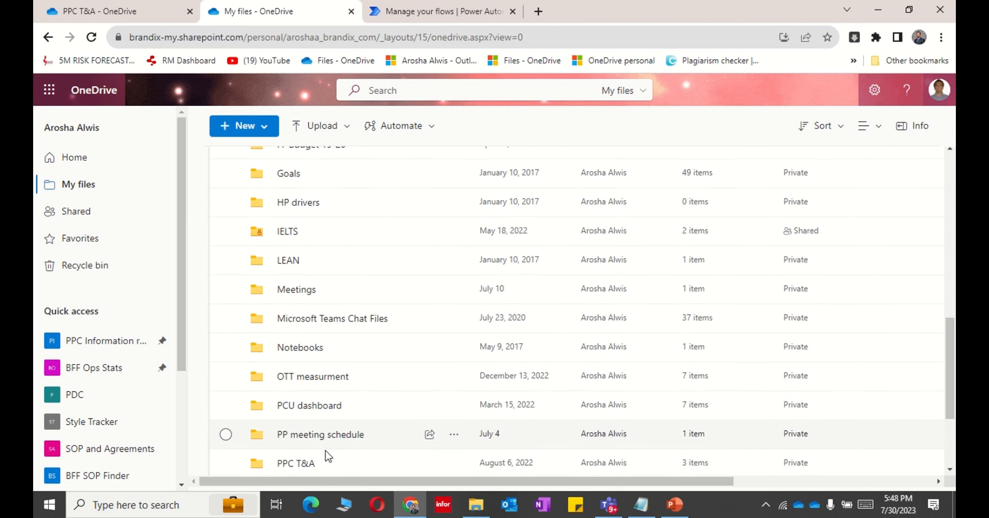
pyautogui.scroll(-2, 317, 454)
pyautogui.click(309, 397)
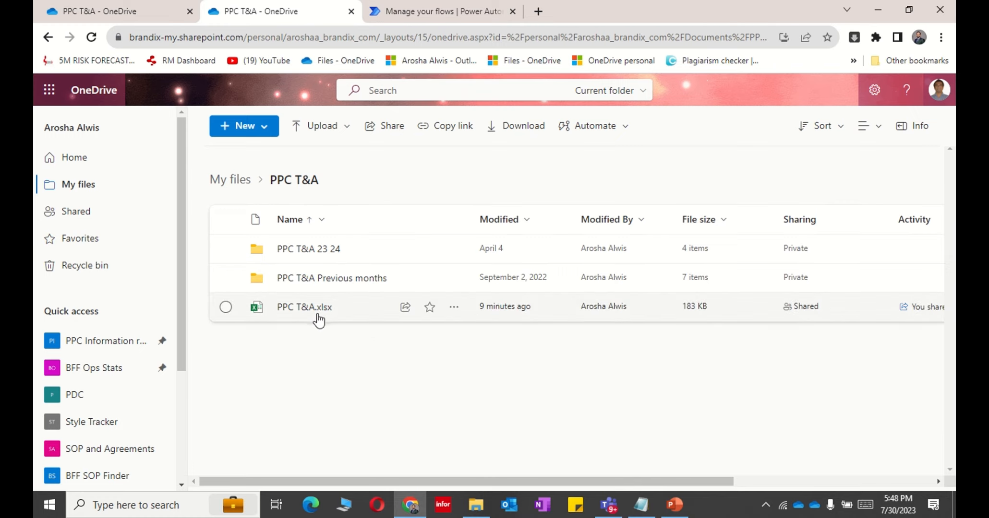
pyautogui.moveTo(317, 319)
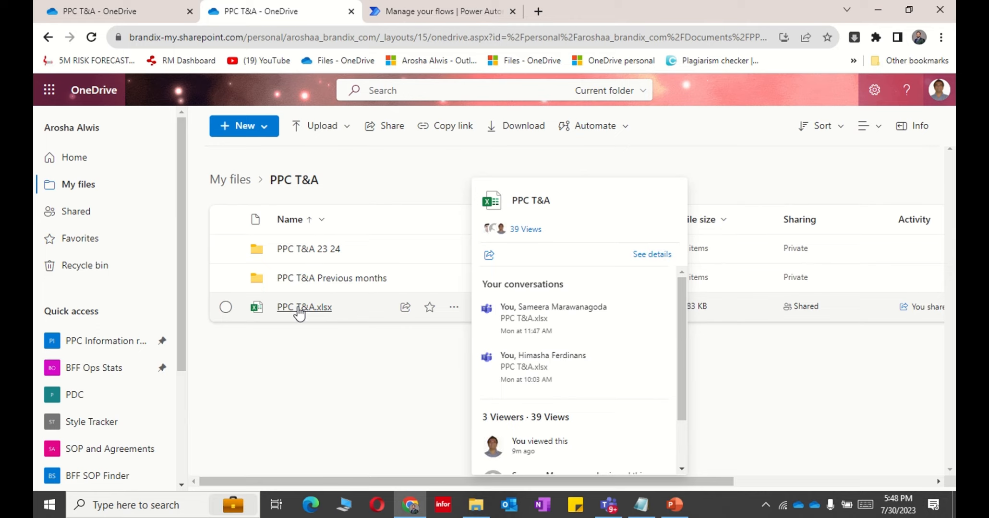
pyautogui.click(298, 308)
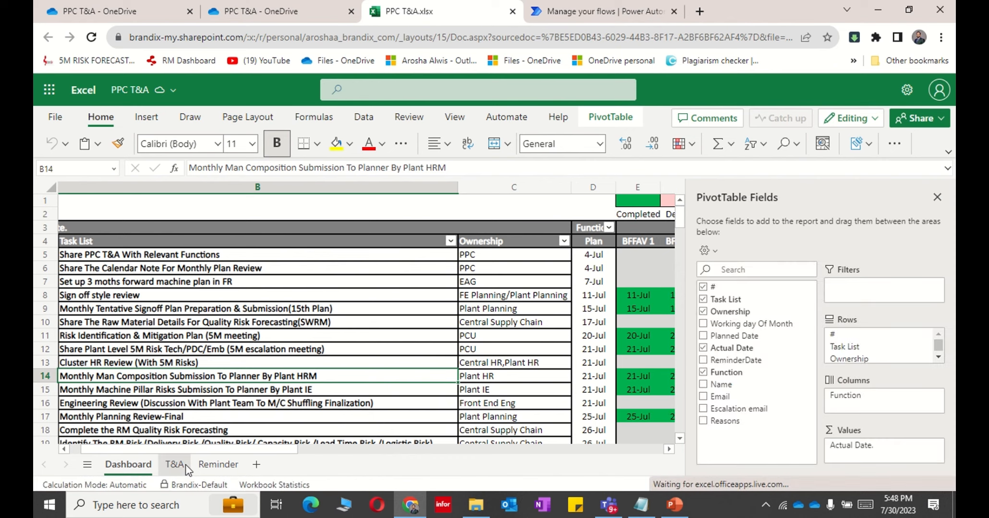
# Go to the T&A sheet and check the name of its task table in the table design settings.
pyautogui.click(175, 465)
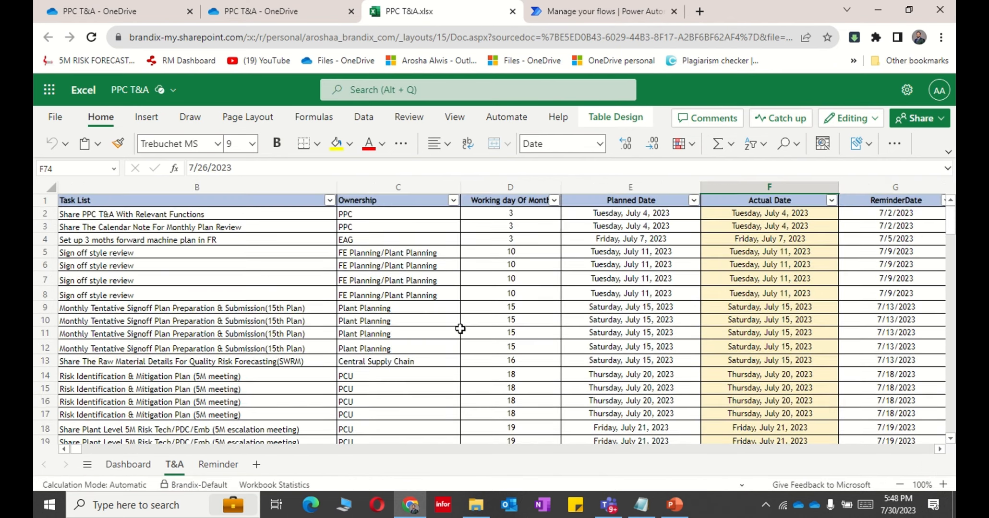
pyautogui.click(318, 267)
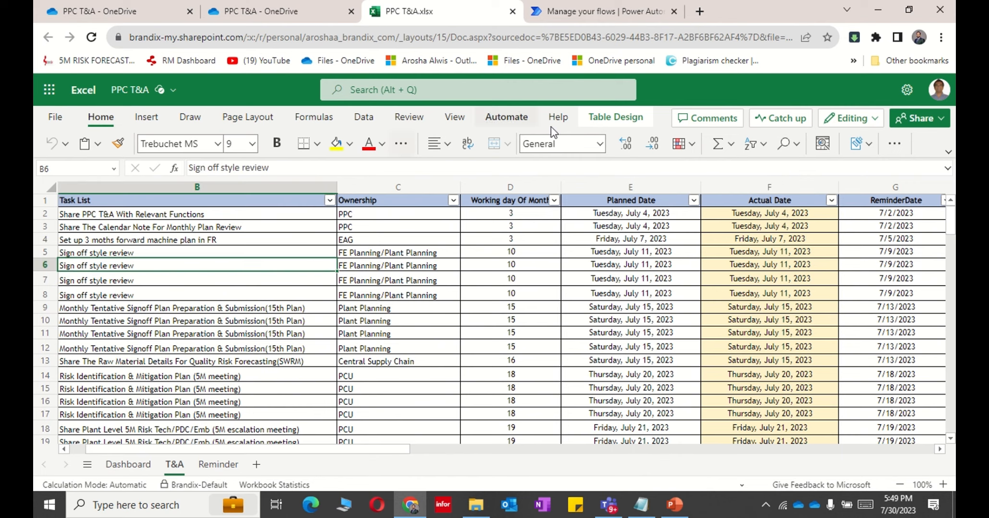
pyautogui.click(616, 117)
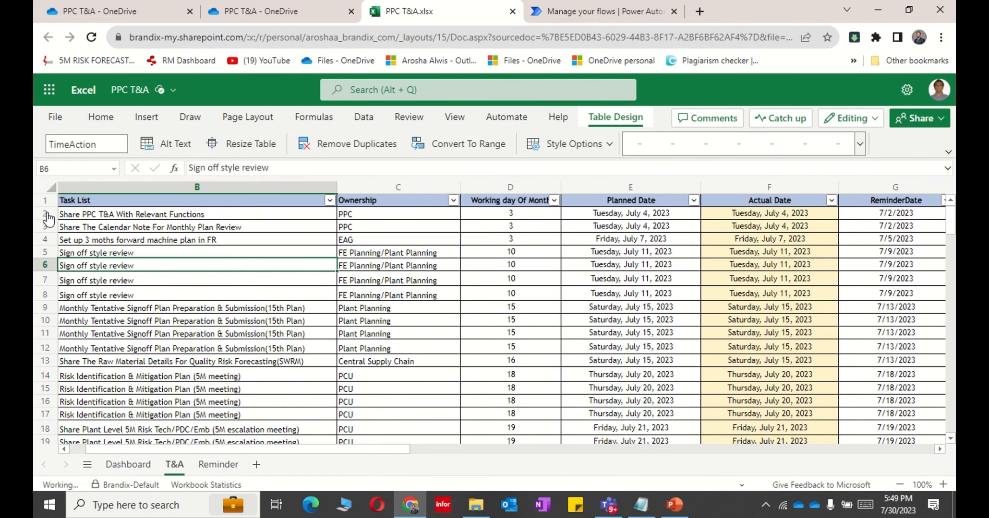
pyautogui.click(436, 321)
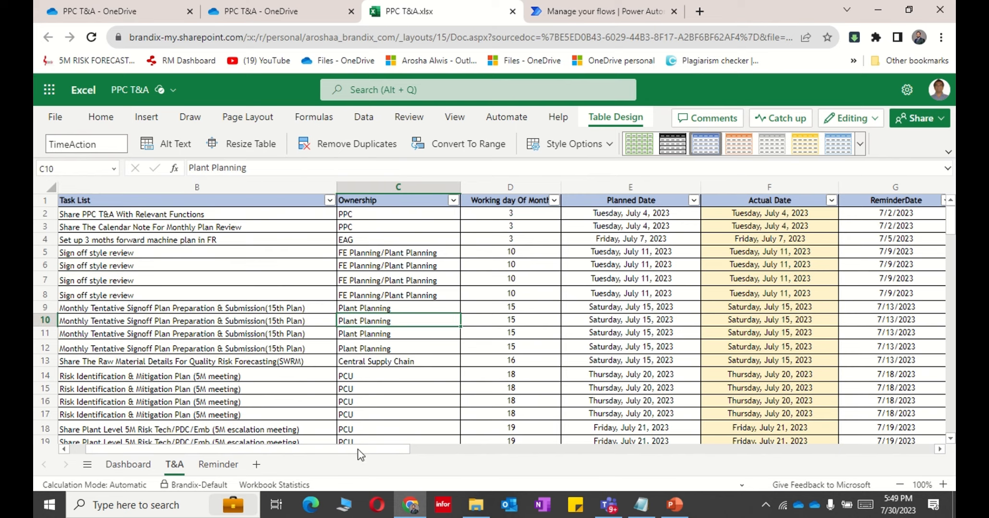
# Review the task table's columns from the # and Task List headers through Planned Date and Actual Date.
pyautogui.hscroll(-1, 361, 455)
pyautogui.click(83, 201)
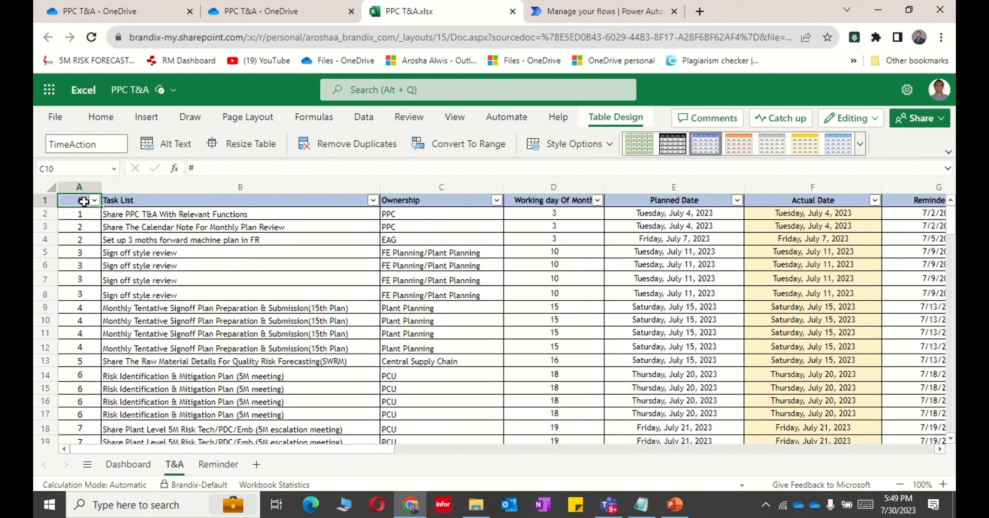
pyautogui.click(217, 200)
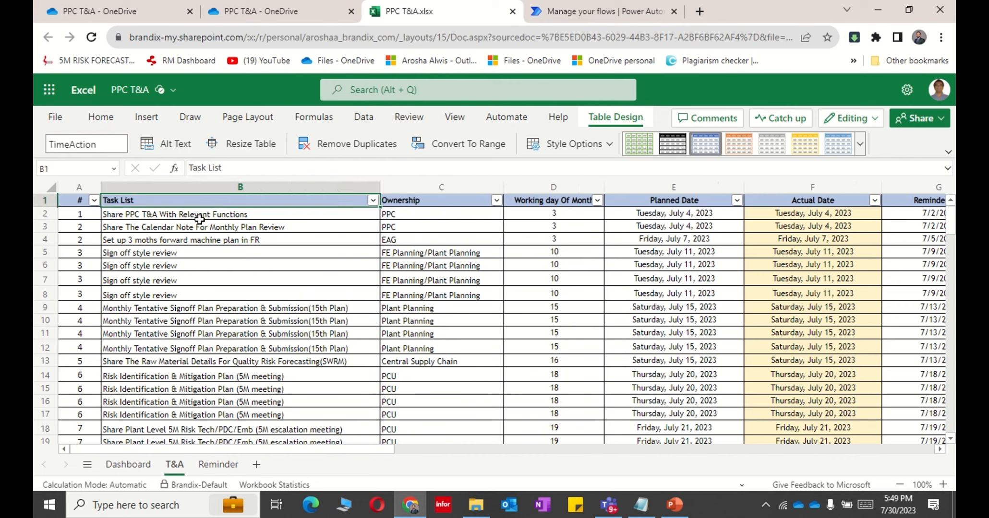
pyautogui.click(200, 217)
pyautogui.click(456, 219)
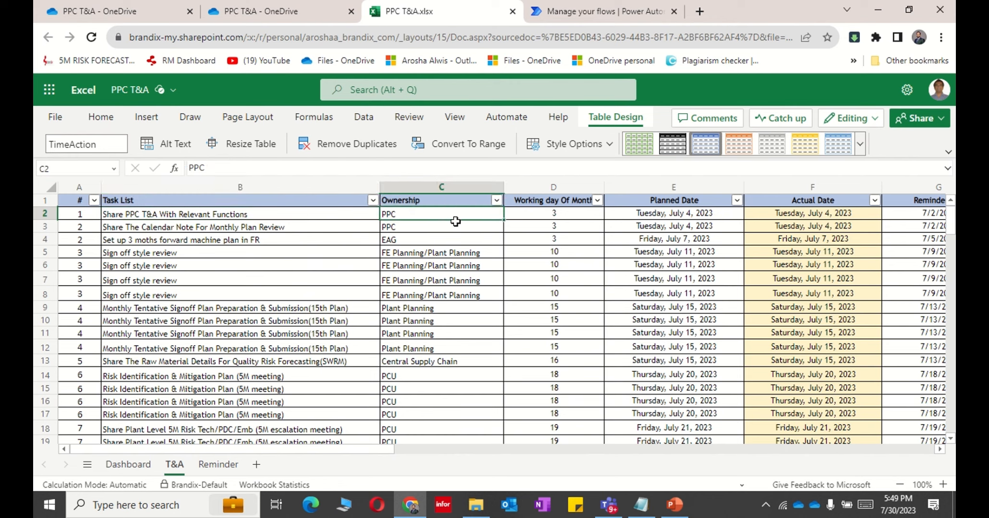
pyautogui.click(574, 215)
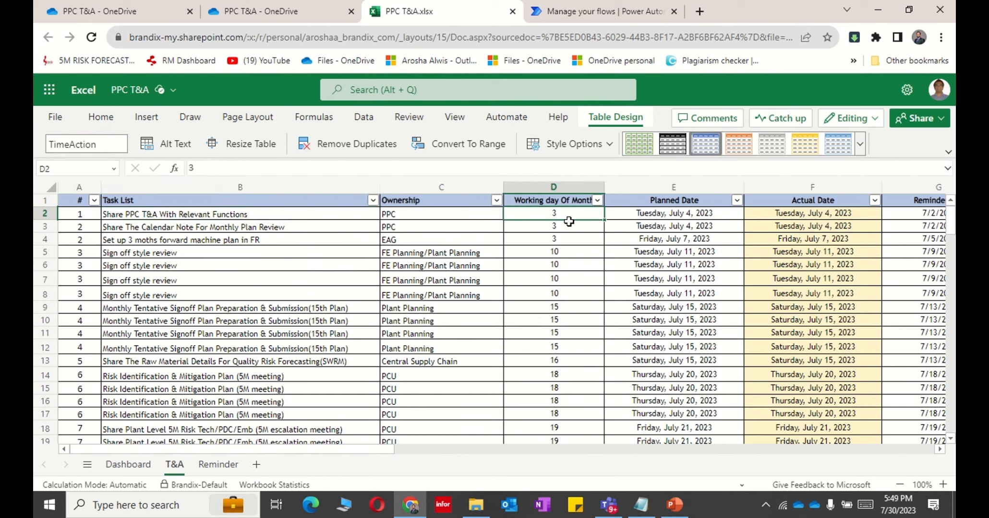
pyautogui.click(682, 201)
pyautogui.click(831, 201)
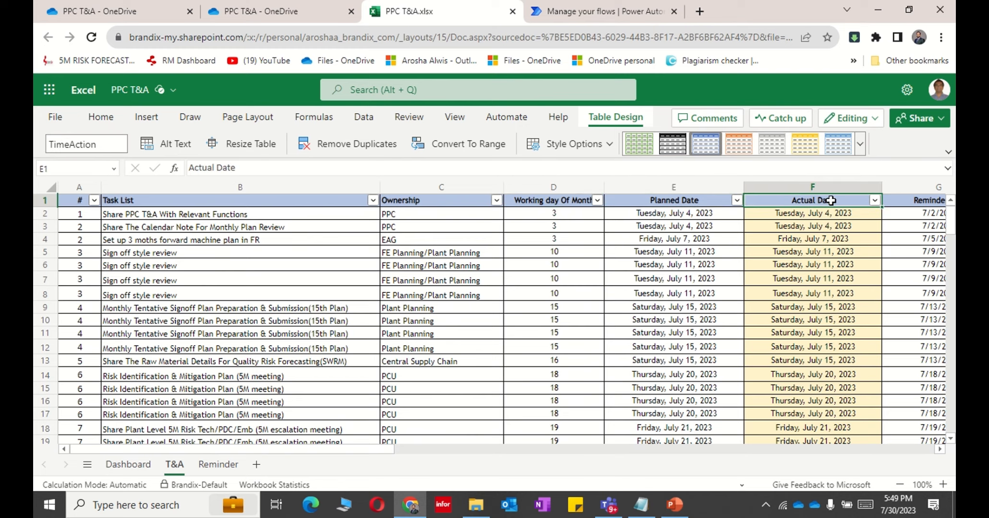
# Review the table's remaining columns: ReminderDate, Name, Email and Escalation email.
pyautogui.moveTo(352, 450); pyautogui.dragTo(513, 450)
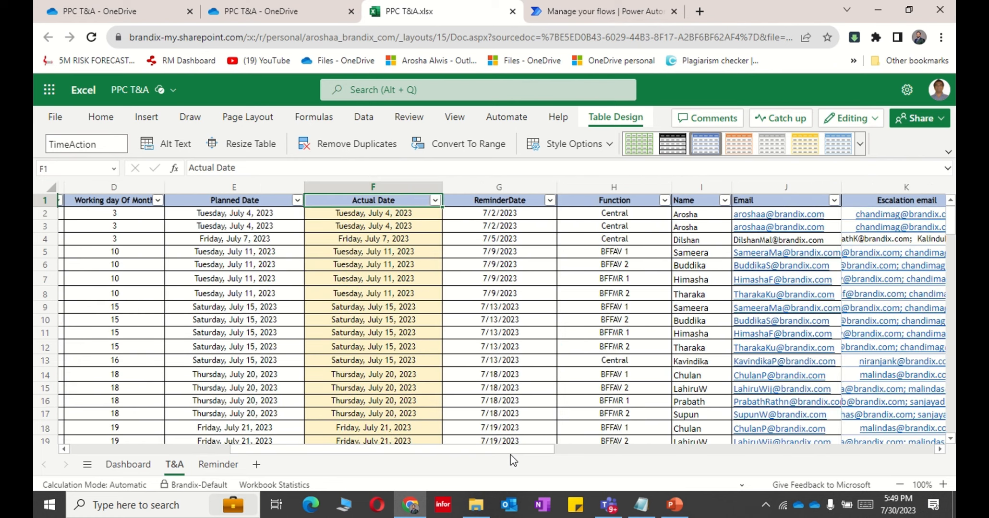
pyautogui.click(484, 200)
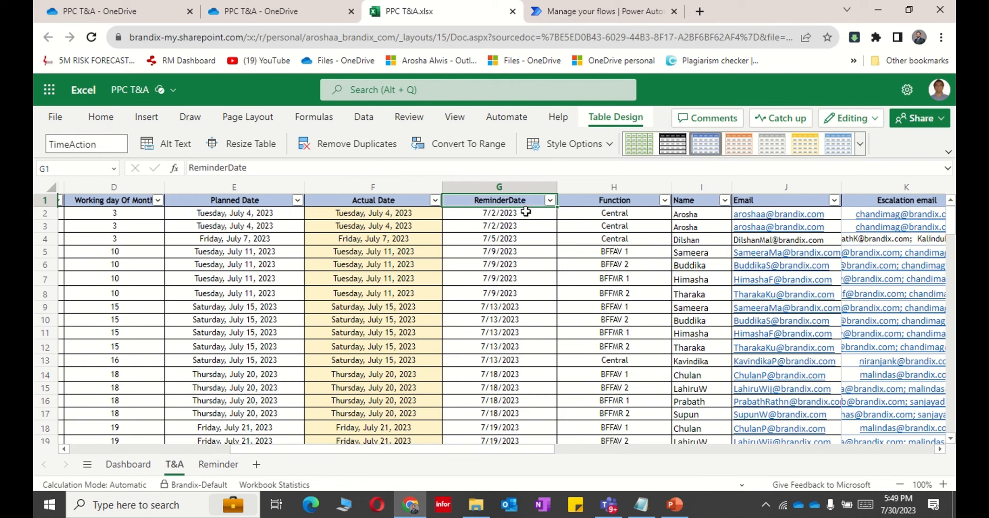
pyautogui.click(702, 200)
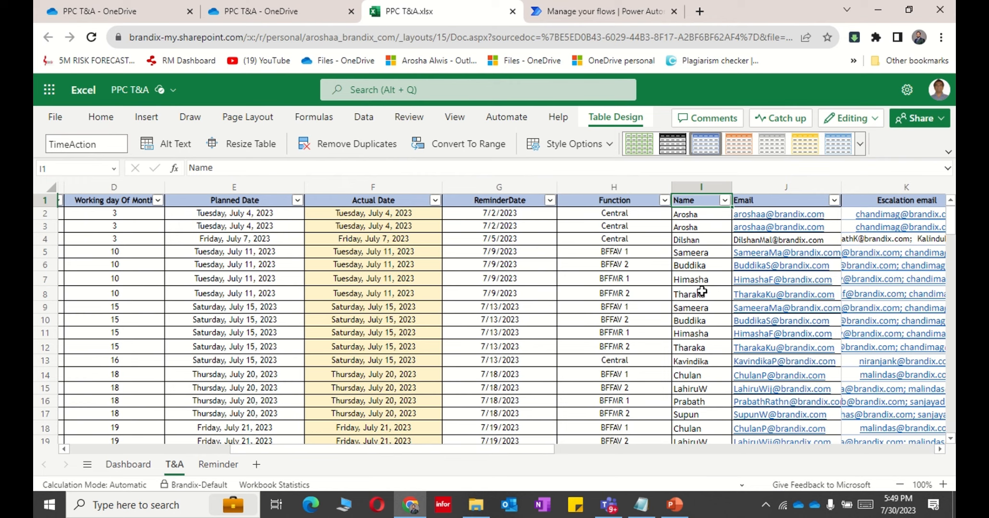
pyautogui.click(788, 203)
pyautogui.click(863, 202)
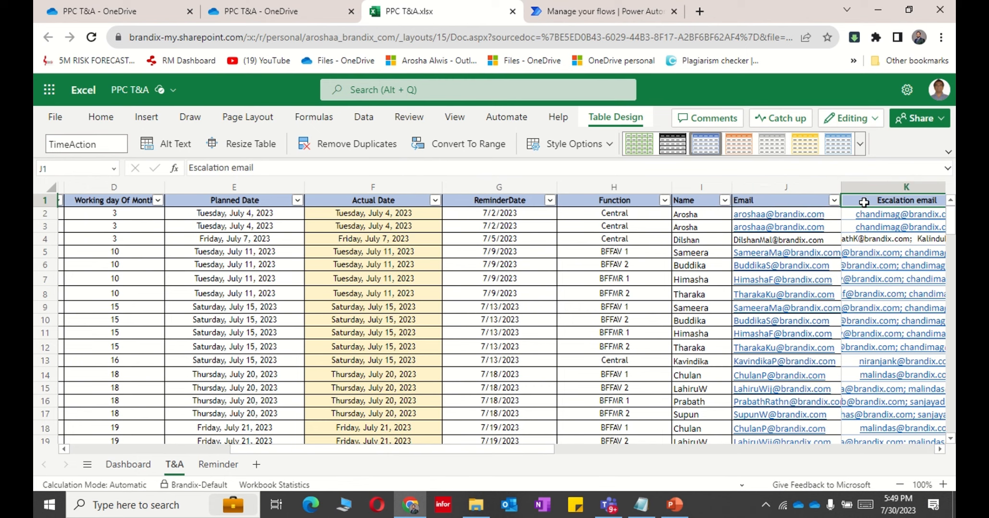
# Inspect the formula in the first data cell of the ReminderDate column.
pyautogui.moveTo(494, 452); pyautogui.dragTo(365, 453)
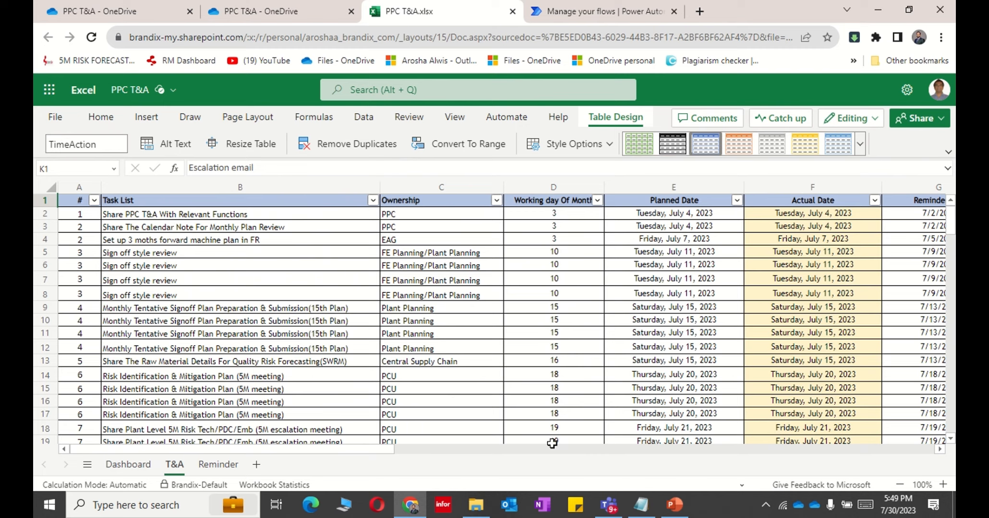
pyautogui.moveTo(377, 451); pyautogui.dragTo(503, 452)
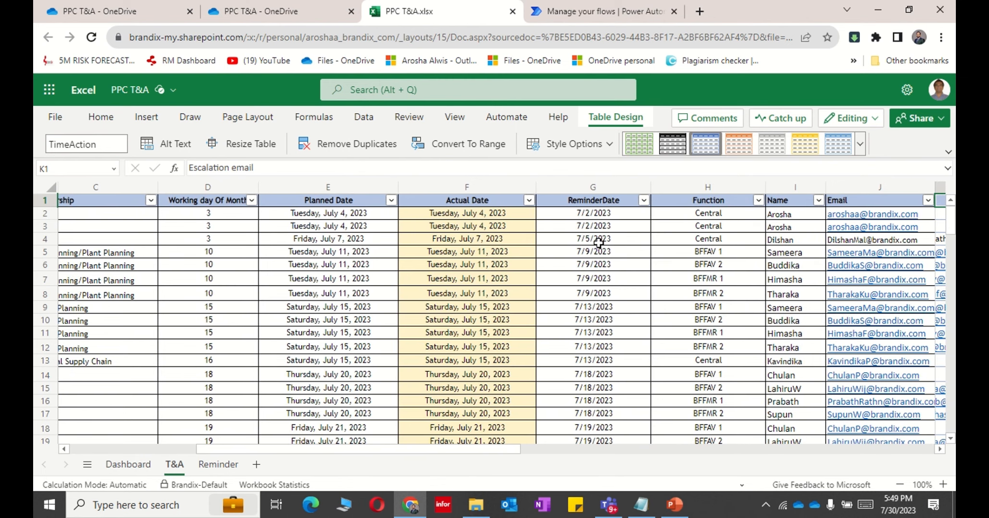
pyautogui.click(602, 215)
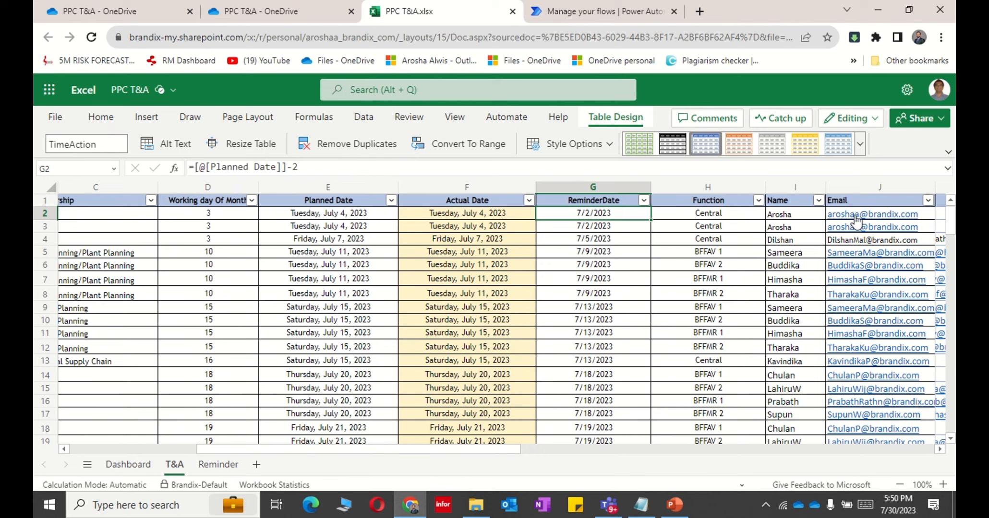
# Switch to Power Automate and create a scheduled cloud flow named Reminder that repeats every 1 day.
pyautogui.moveTo(470, 2)
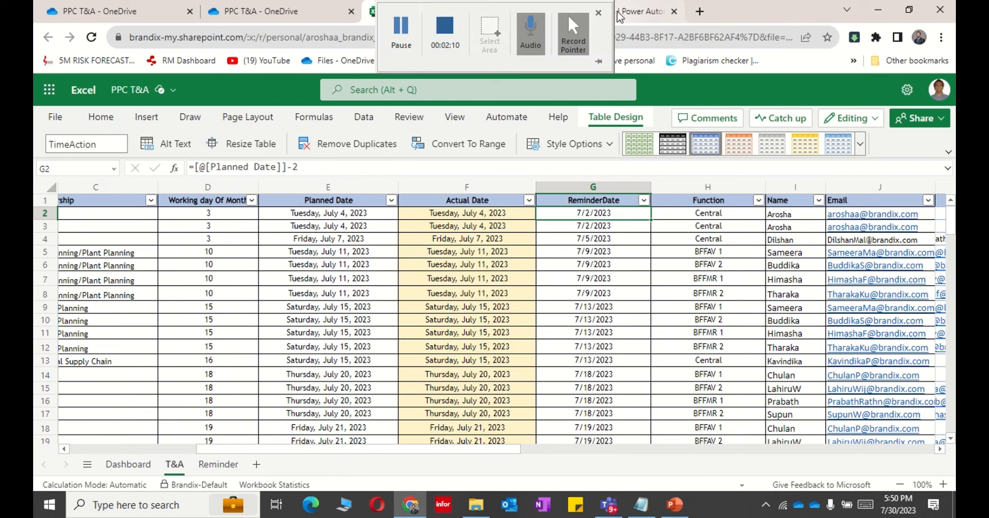
pyautogui.click(643, 12)
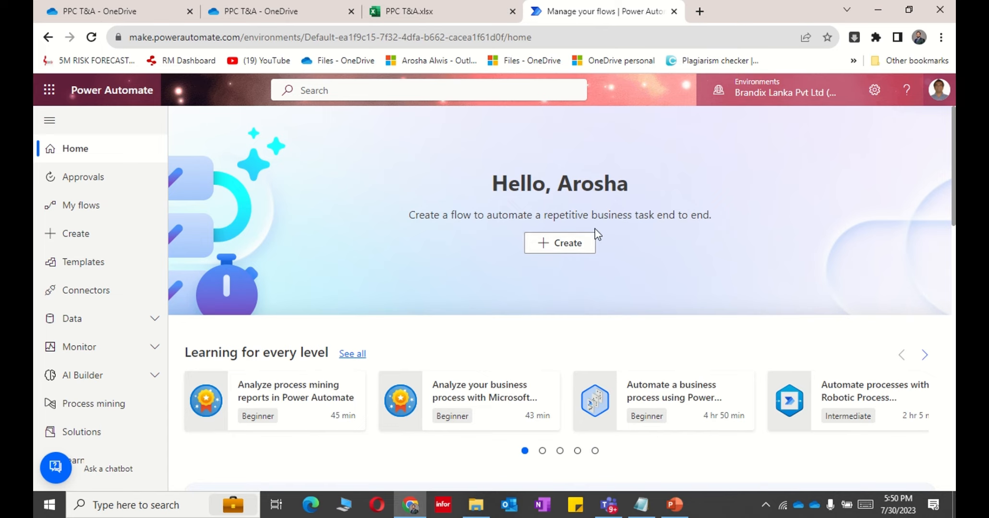
pyautogui.click(561, 246)
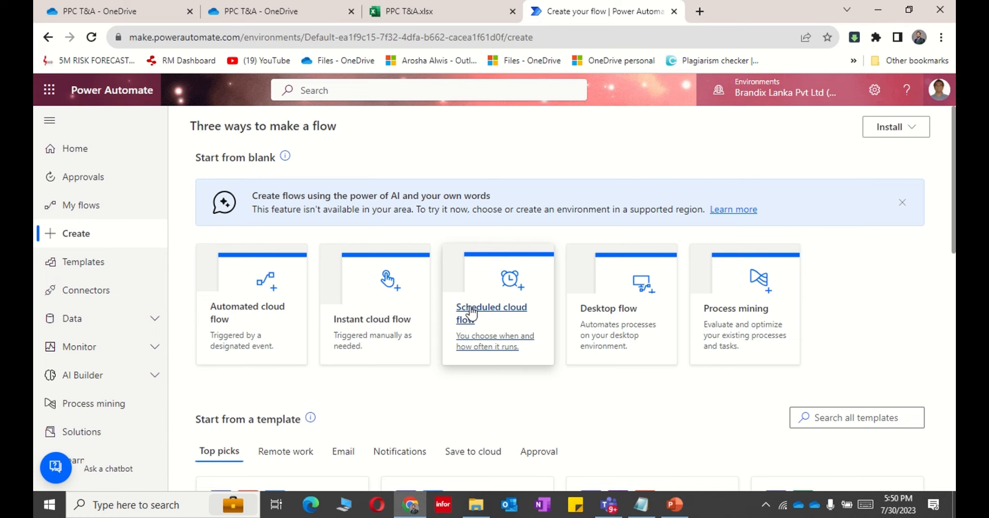
pyautogui.click(501, 319)
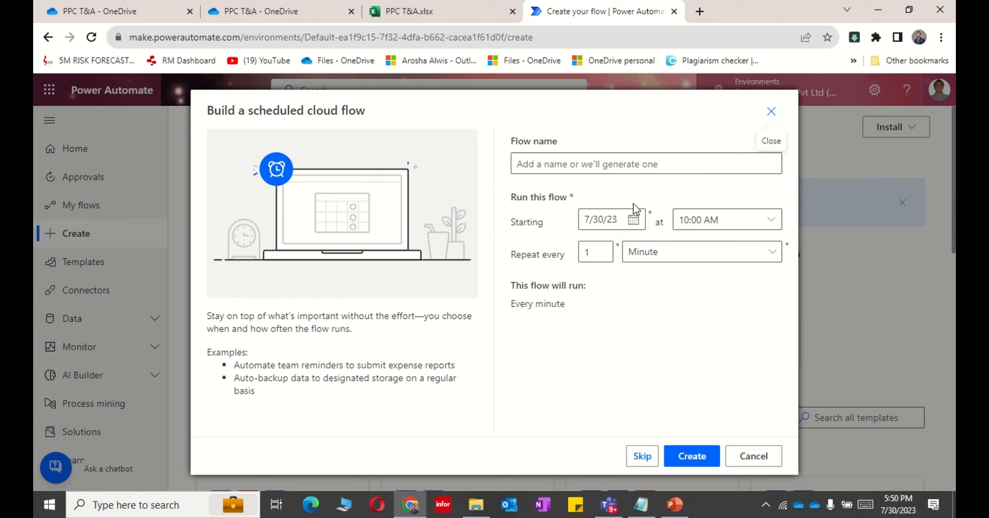
pyautogui.click(641, 163)
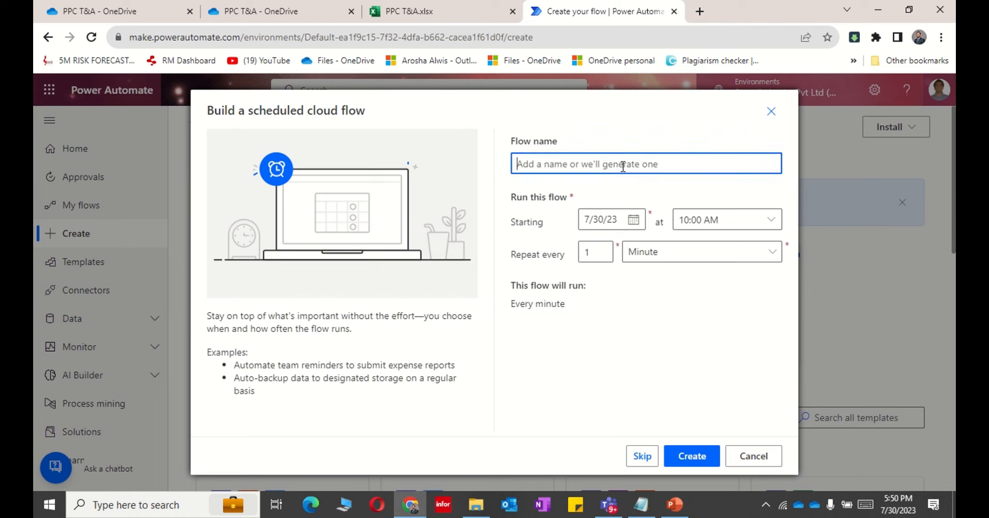
pyautogui.write('Reminder')
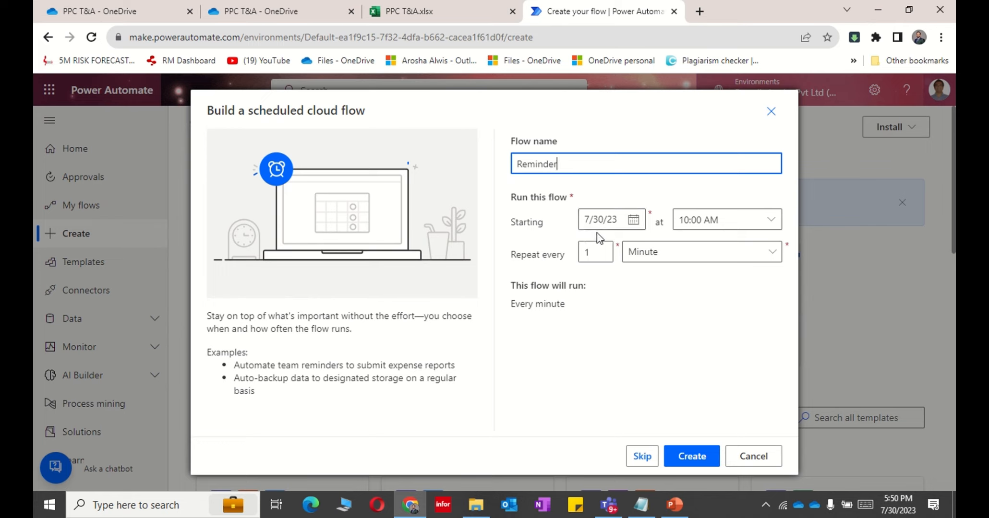
pyautogui.click(700, 259)
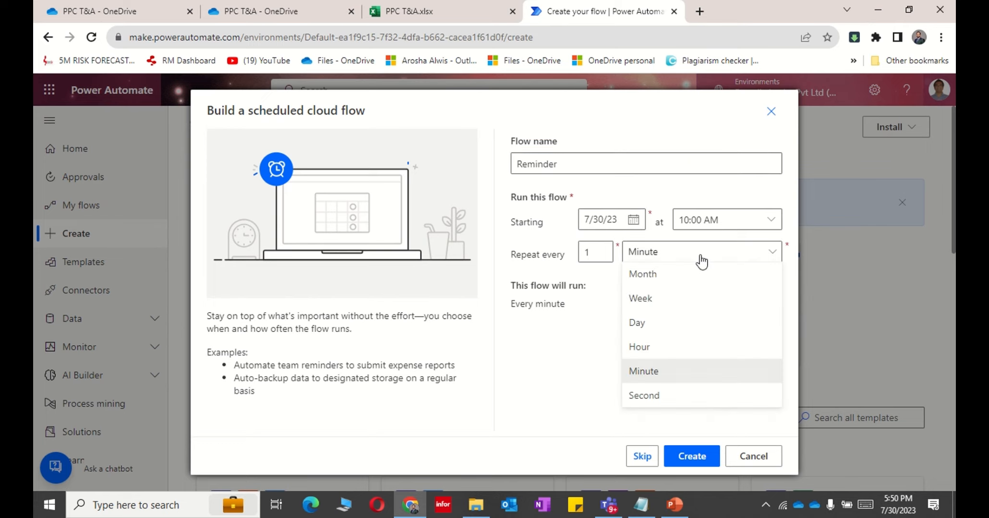
pyautogui.click(660, 328)
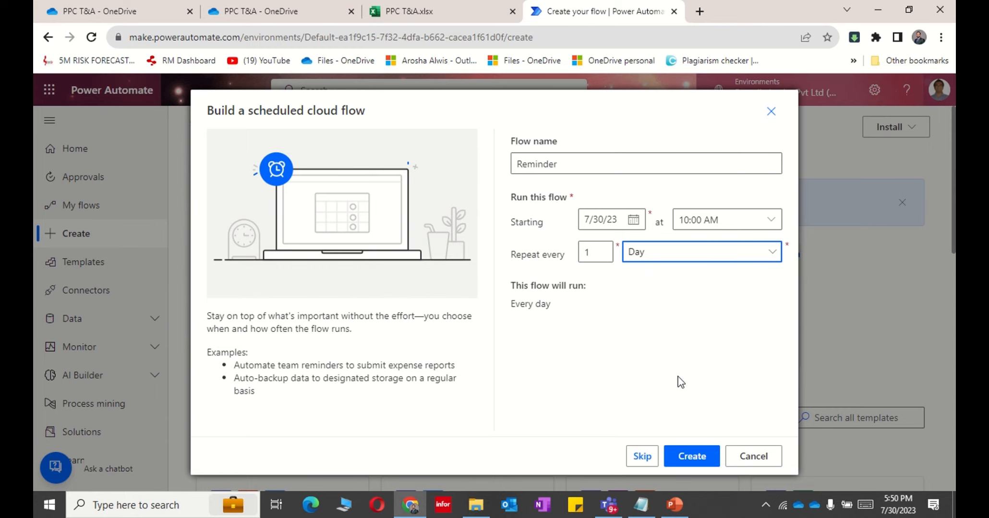
pyautogui.click(691, 457)
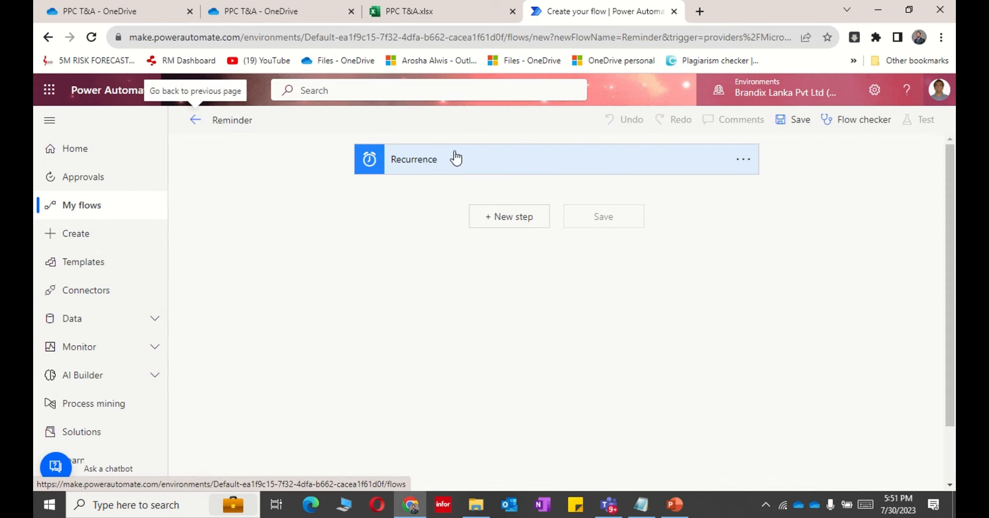
# Add a Data Operation Compose action after the Recurrence trigger.
pyautogui.click(510, 220)
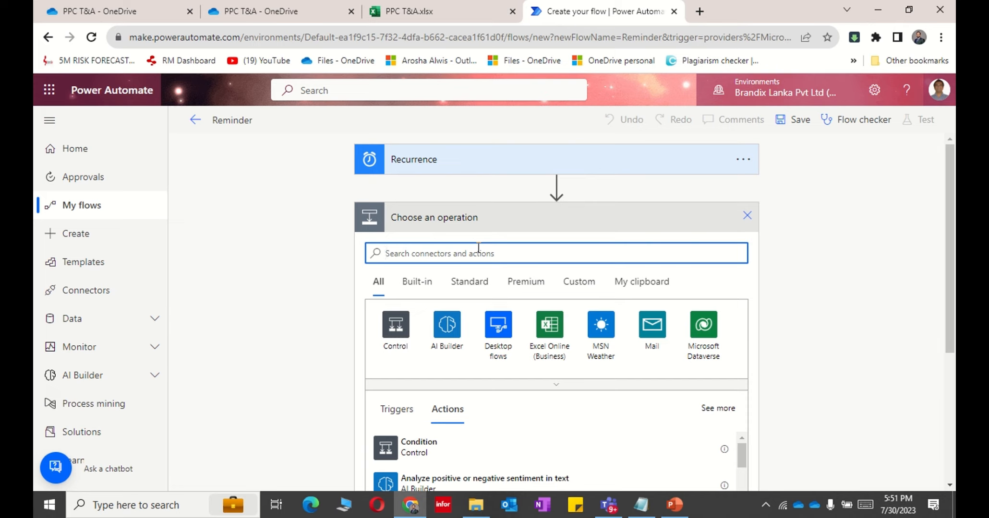
pyautogui.write('Co')
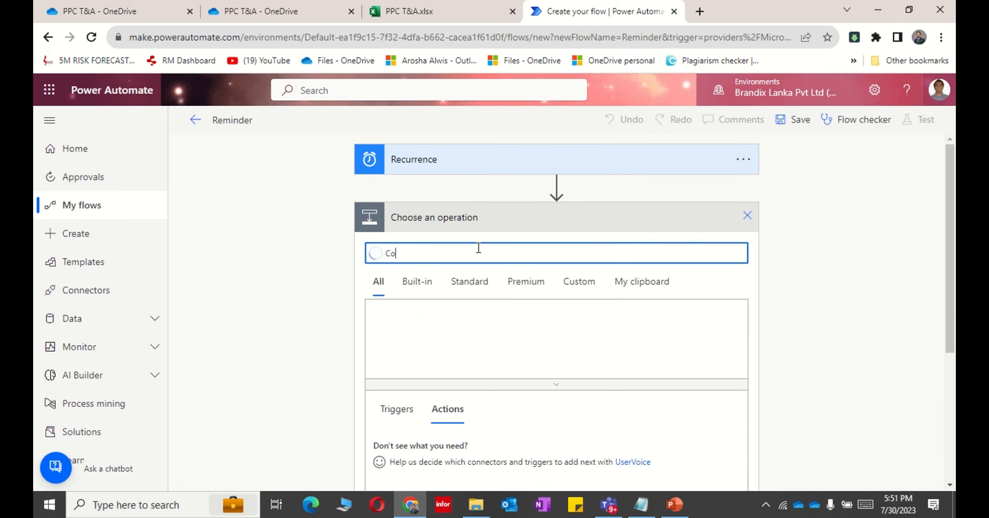
pyautogui.write('mpos')
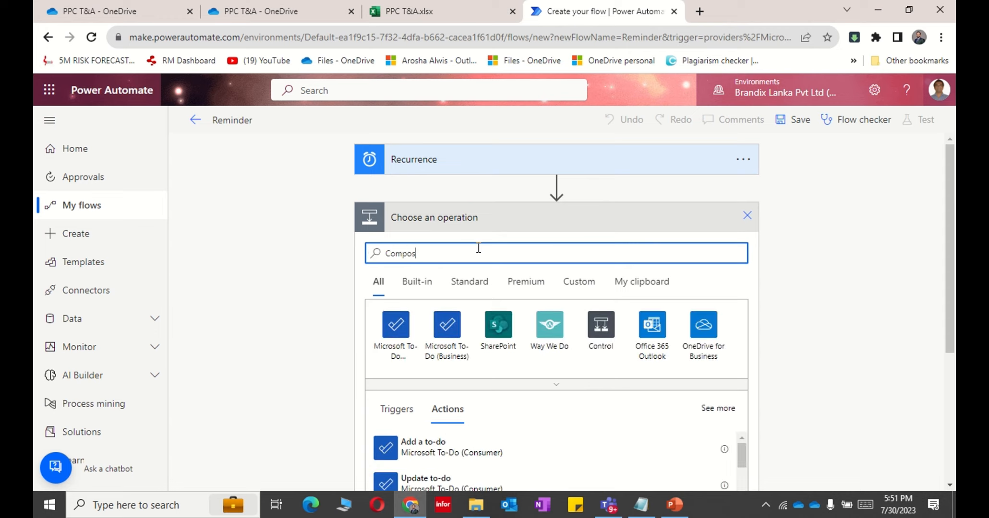
pyautogui.write('e')
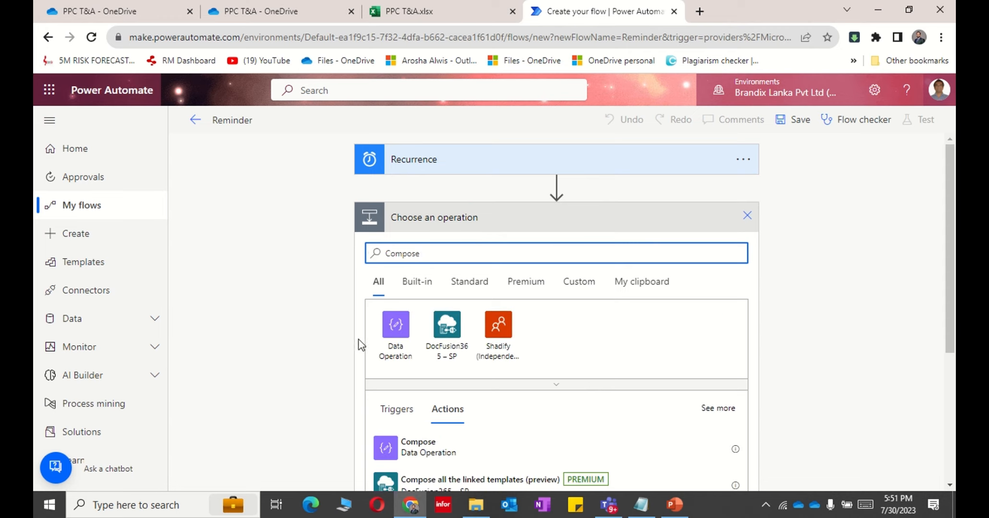
pyautogui.click(422, 447)
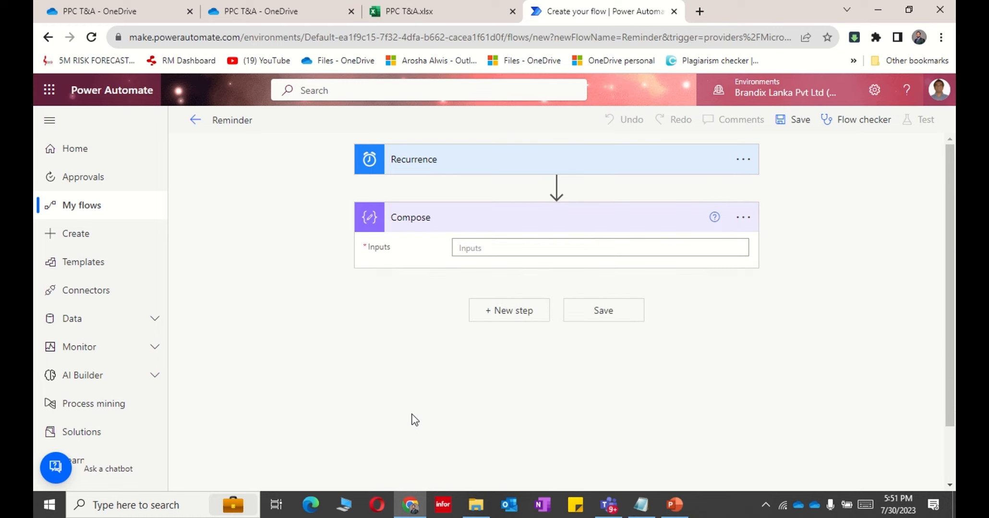
# Rename the Compose action TodayDate.
pyautogui.click(749, 219)
pyautogui.click(787, 239)
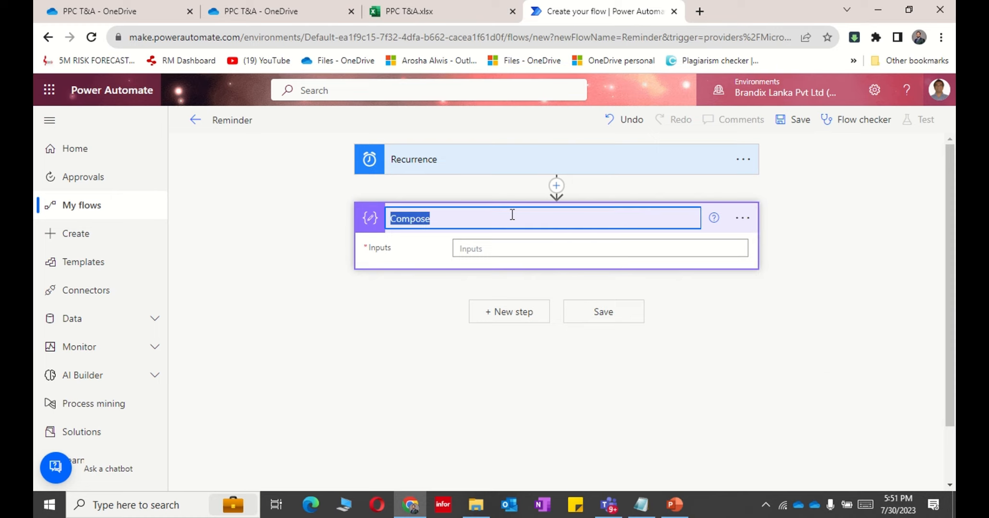
pyautogui.press('BackSpace')
pyautogui.write('Toda')
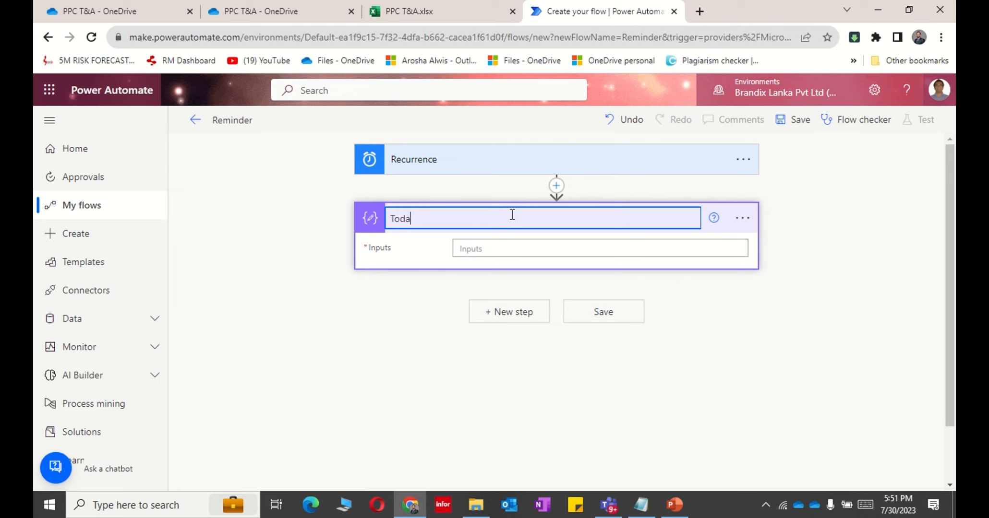
pyautogui.write('yDate')
# Set the TodayDate action's Inputs to the expression formatDateTime(utcNow(),'MM/dd/YYYY').
pyautogui.click(492, 248)
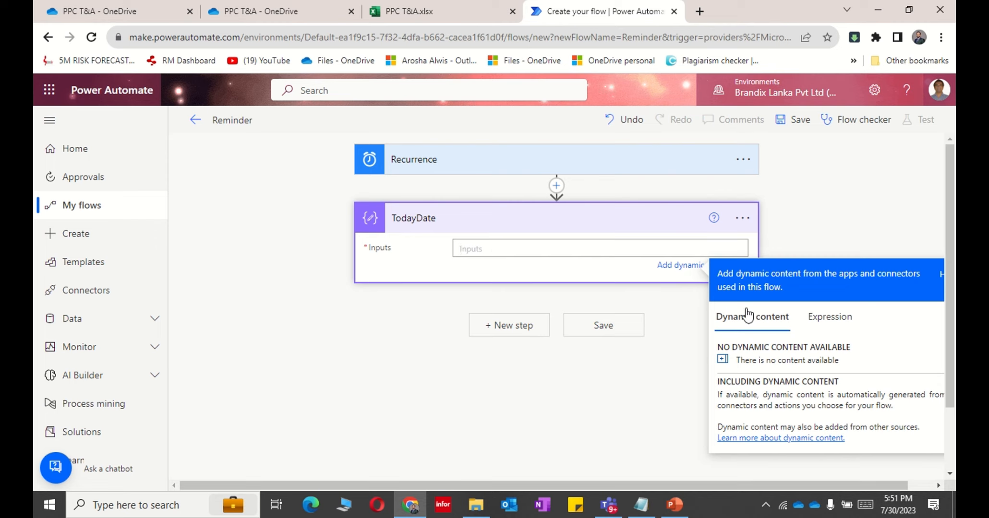
pyautogui.click(842, 321)
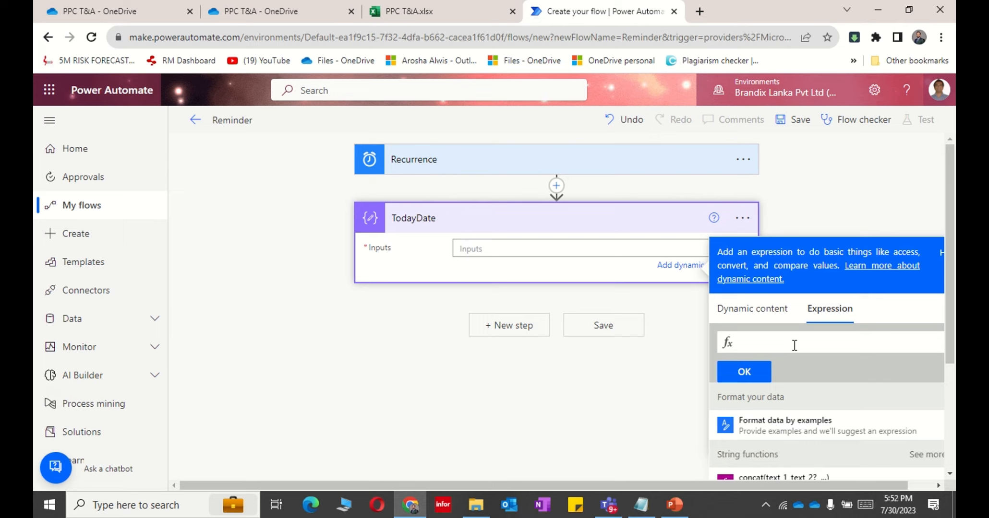
pyautogui.write('Format')
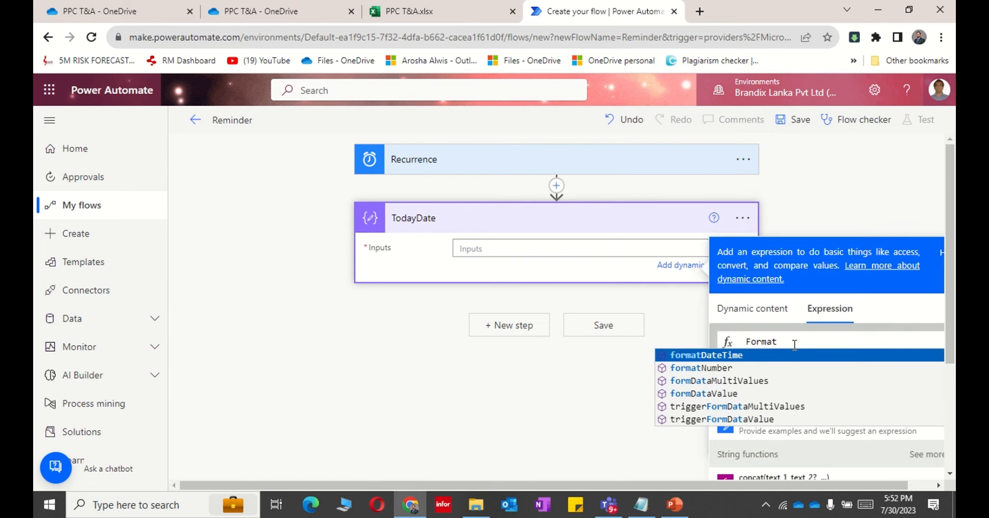
pyautogui.click(736, 359)
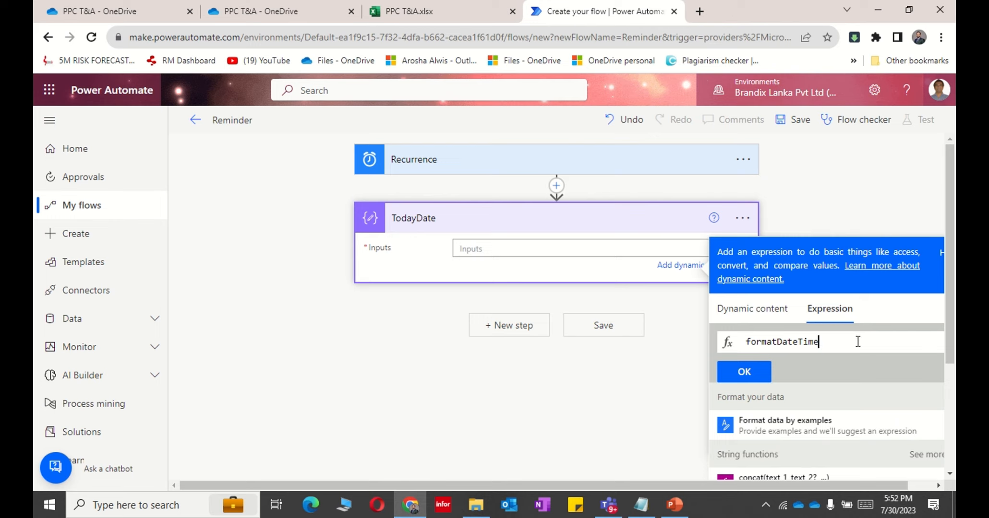
pyautogui.write('(')
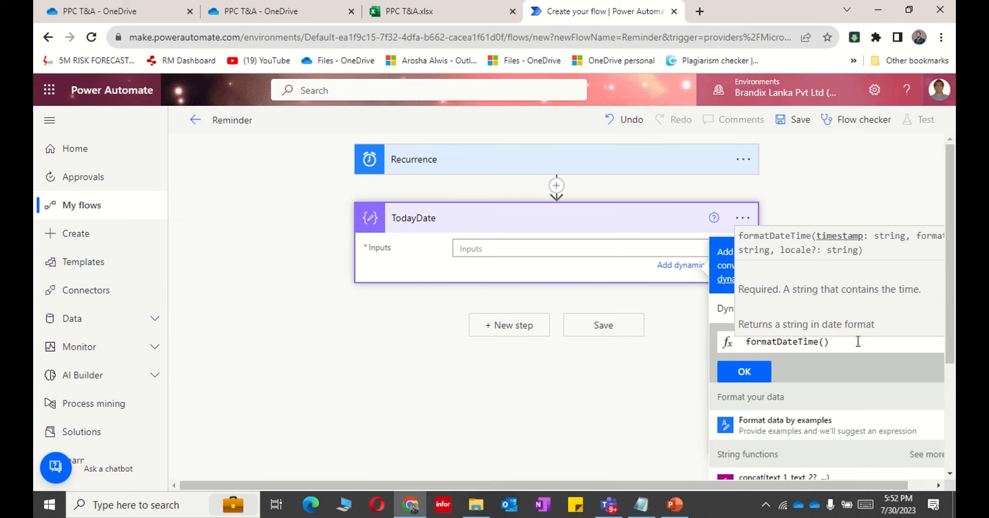
pyautogui.write('u')
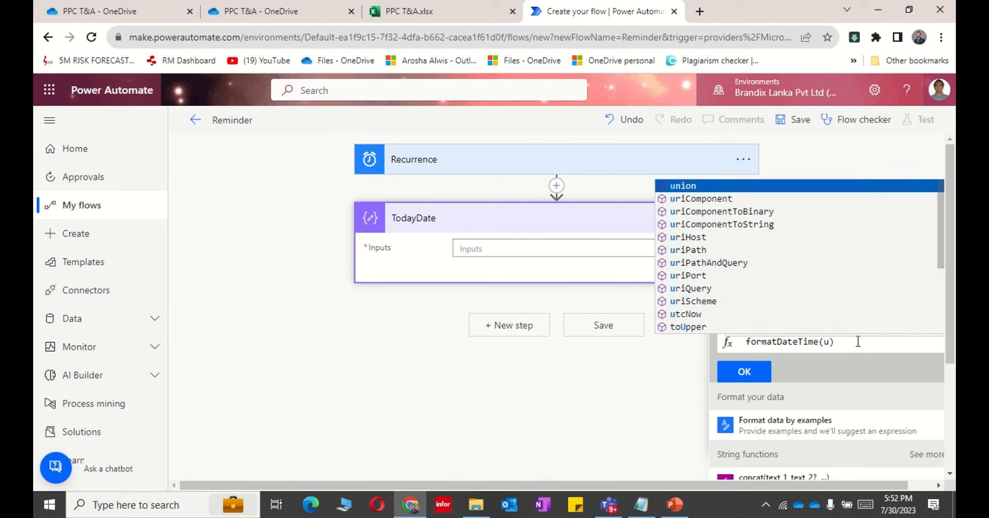
pyautogui.write('tc')
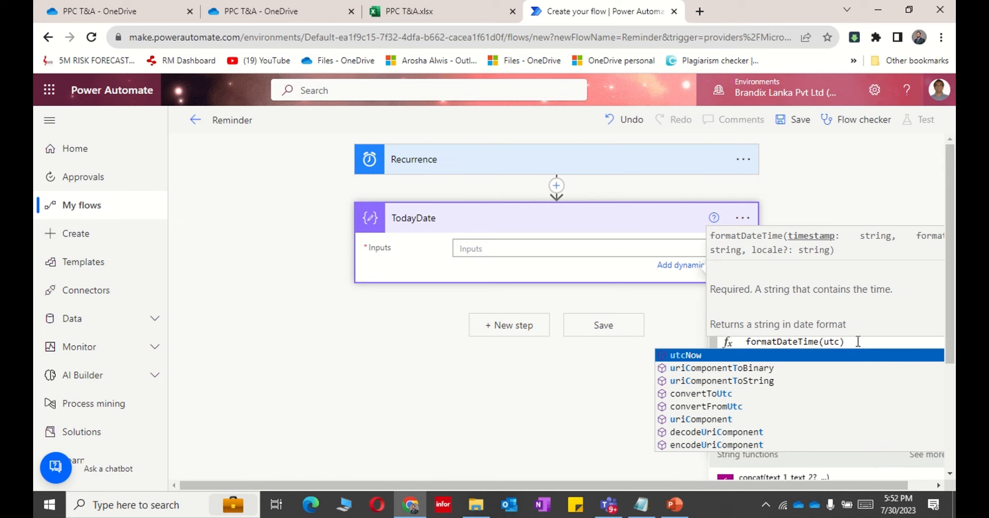
pyautogui.click(697, 358)
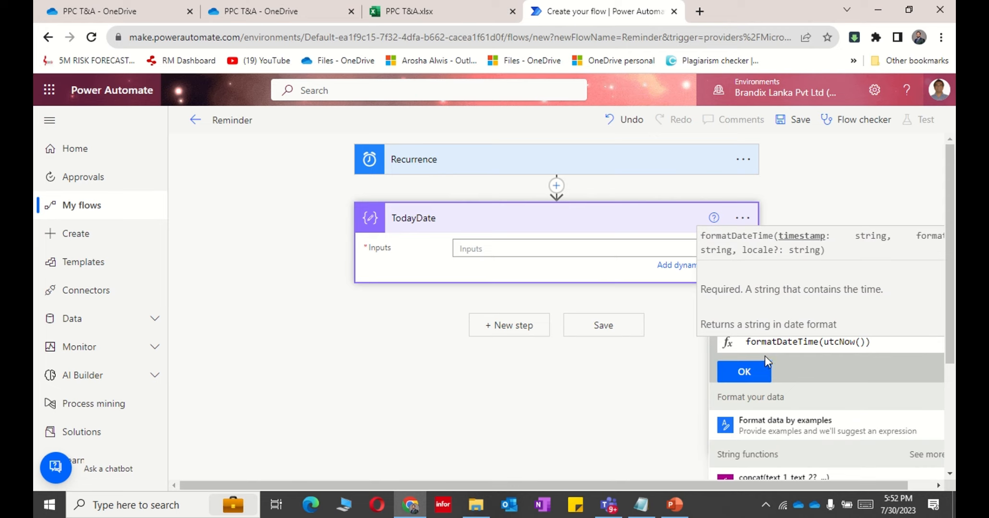
pyautogui.write(',')
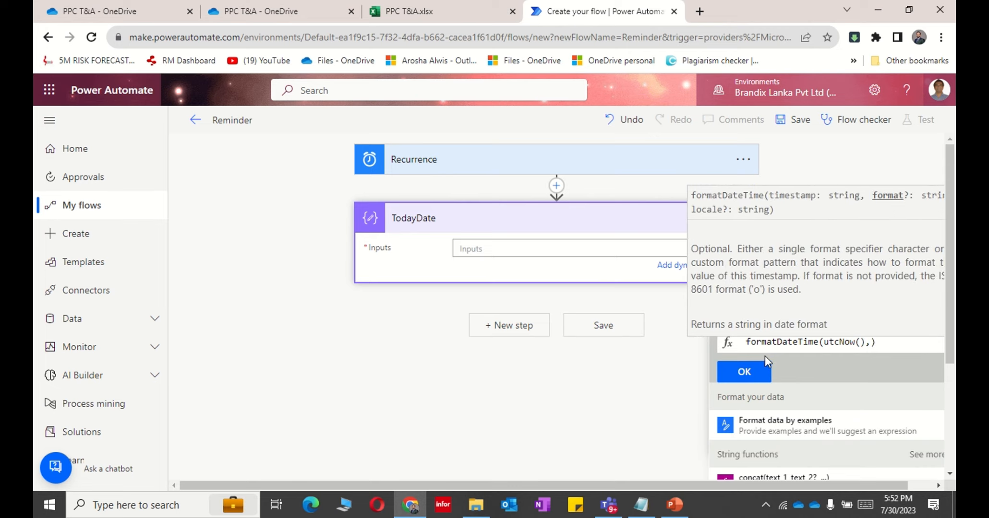
pyautogui.write("'")
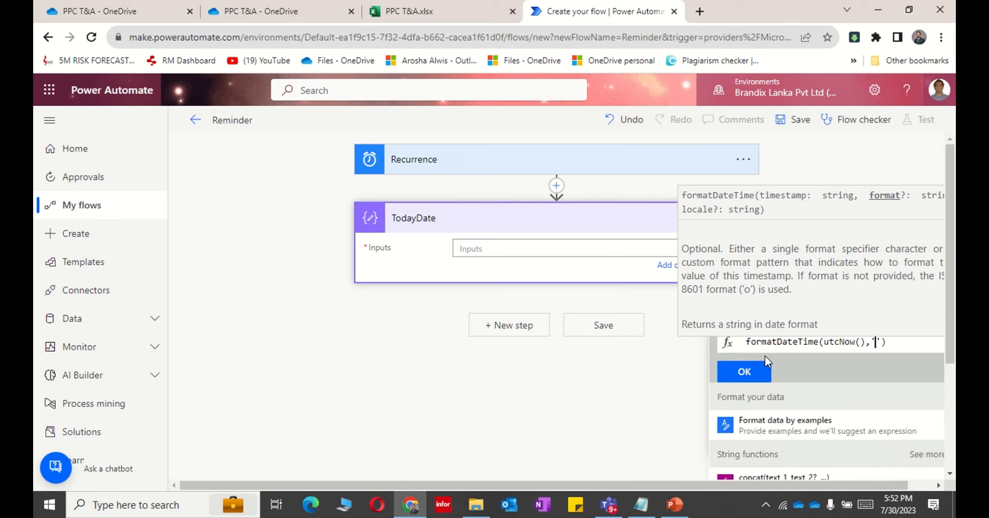
pyautogui.write('MM')
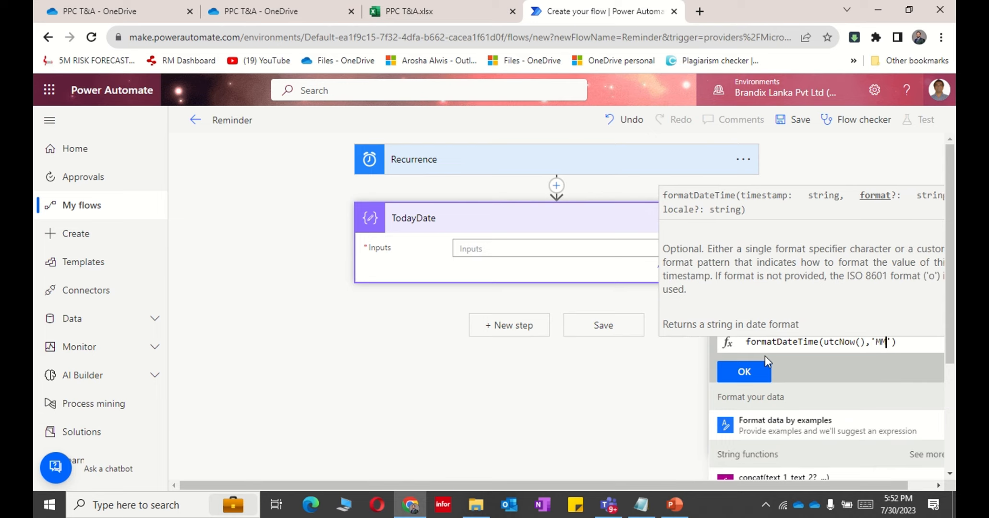
pyautogui.write('/dd/YYYY')
pyautogui.click(751, 374)
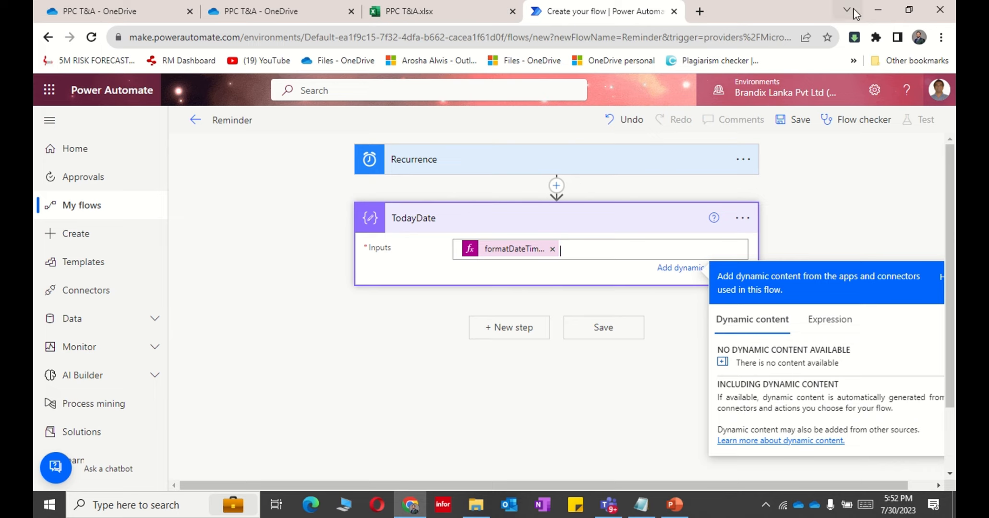
# Add the Excel Online (Business) action List rows present in a table after TodayDate.
pyautogui.moveTo(459, 16)
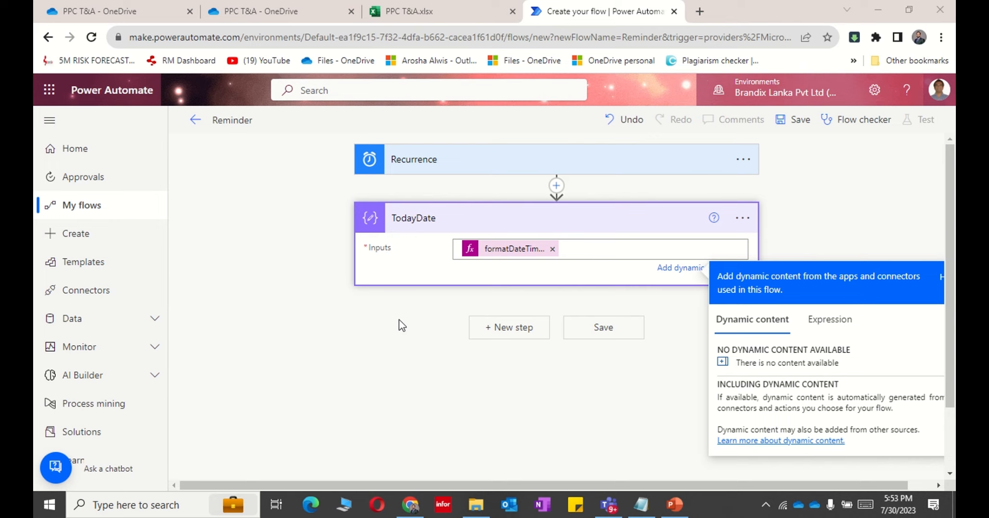
pyautogui.click(496, 331)
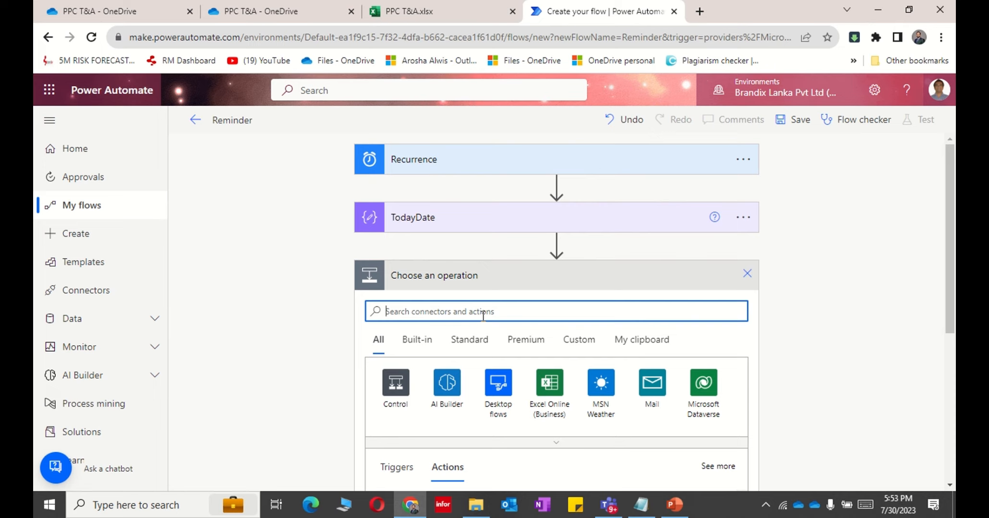
pyautogui.write('List rows')
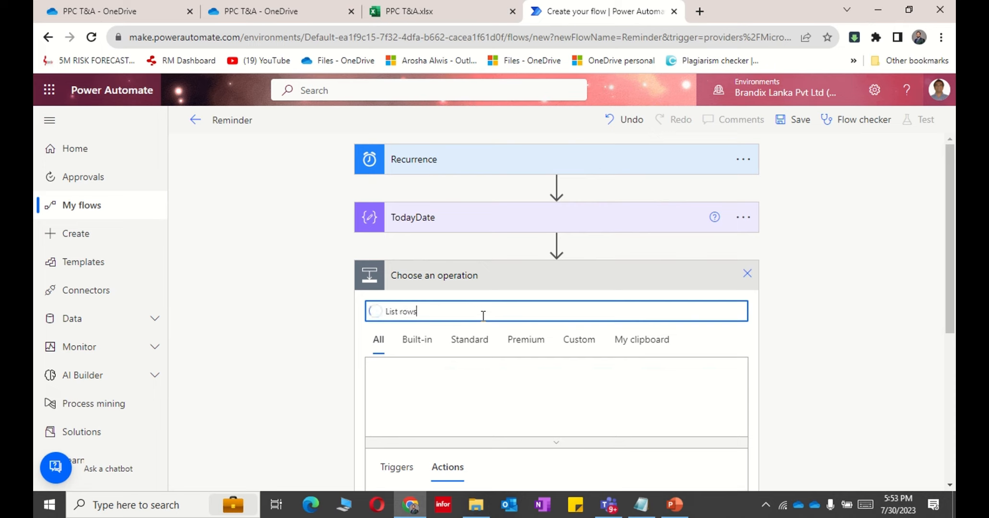
pyautogui.scroll(-3, 487, 332)
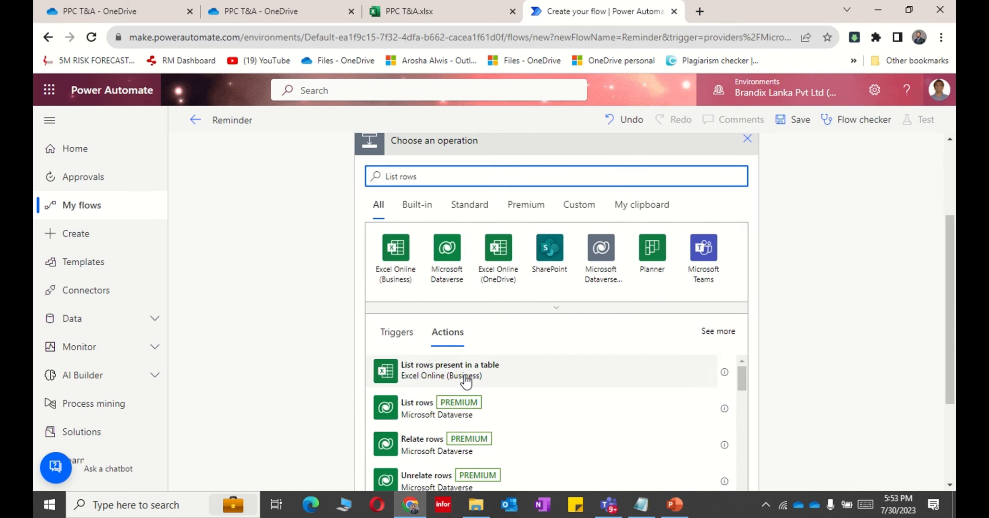
pyautogui.click(461, 380)
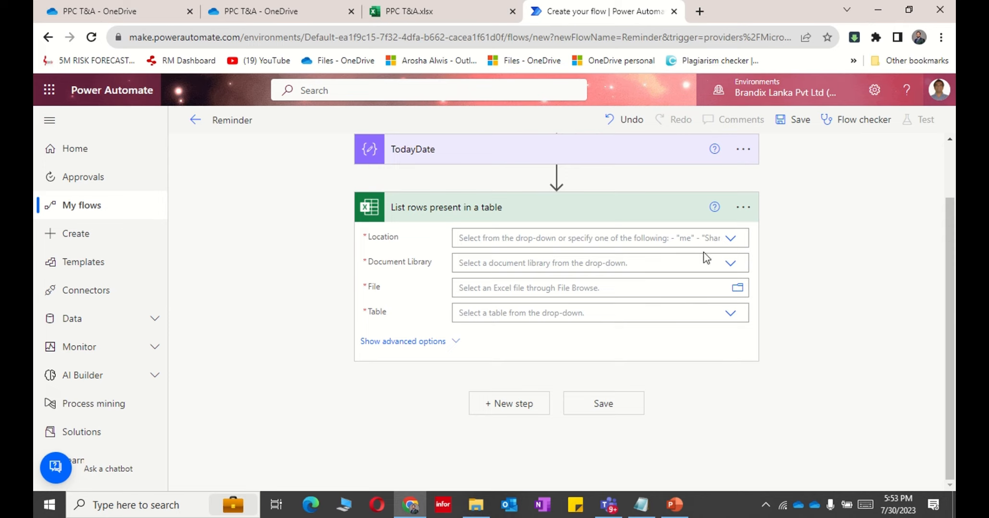
# Set the List rows action's Location to OneDrive for Business and its Document Library to OneDrive.
pyautogui.click(730, 239)
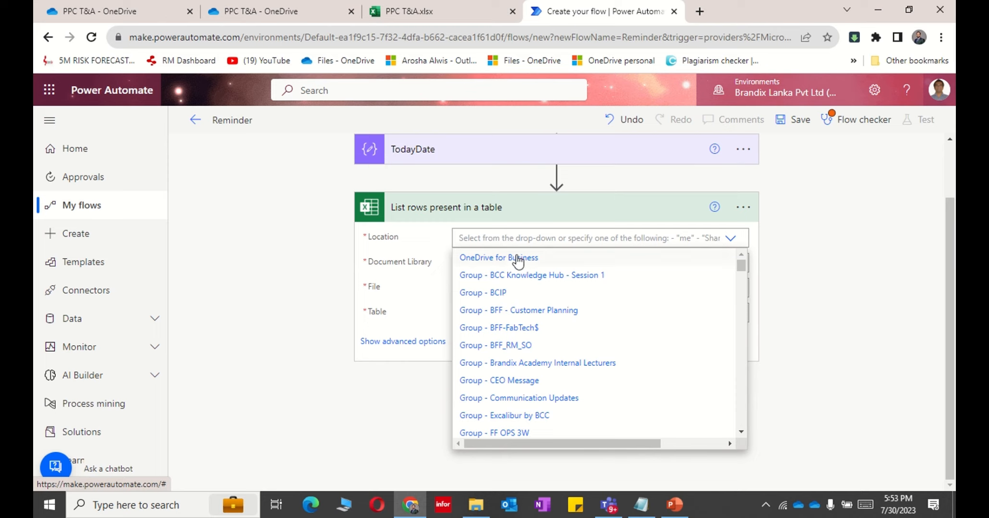
pyautogui.click(517, 261)
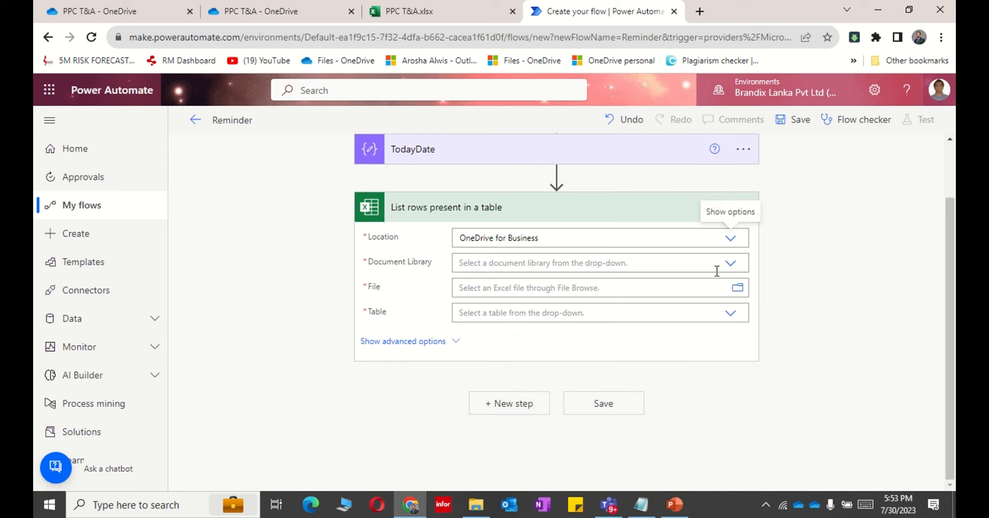
pyautogui.click(732, 264)
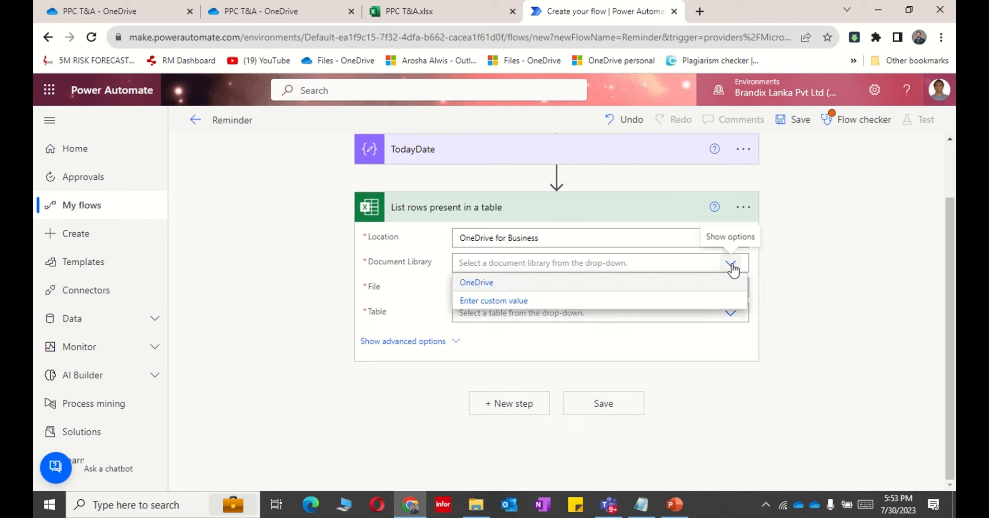
pyautogui.click(521, 285)
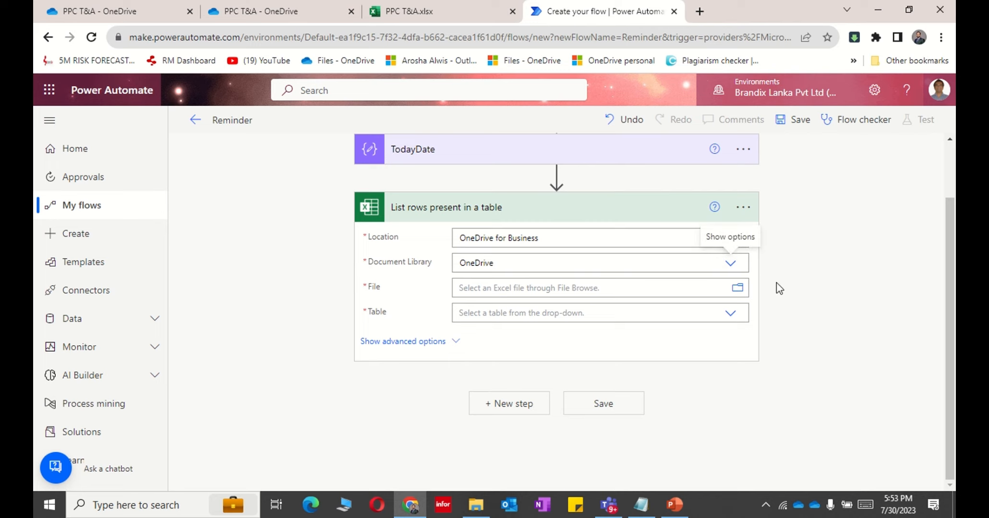
# Choose the workbook PPC T&A.xlsx in the PPC T&A folder as the List rows action's File.
pyautogui.click(742, 296)
pyautogui.scroll(5, 620, 256)
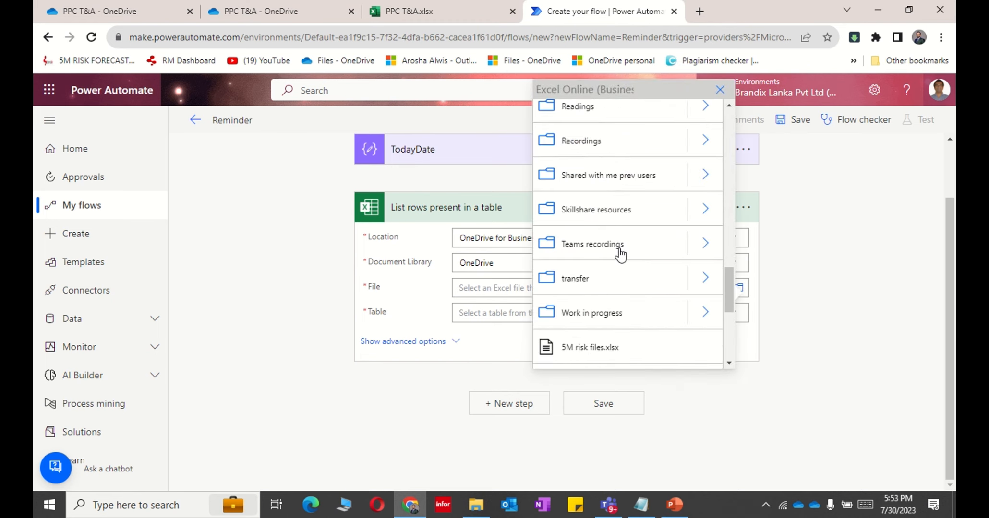
pyautogui.scroll(3, 621, 297)
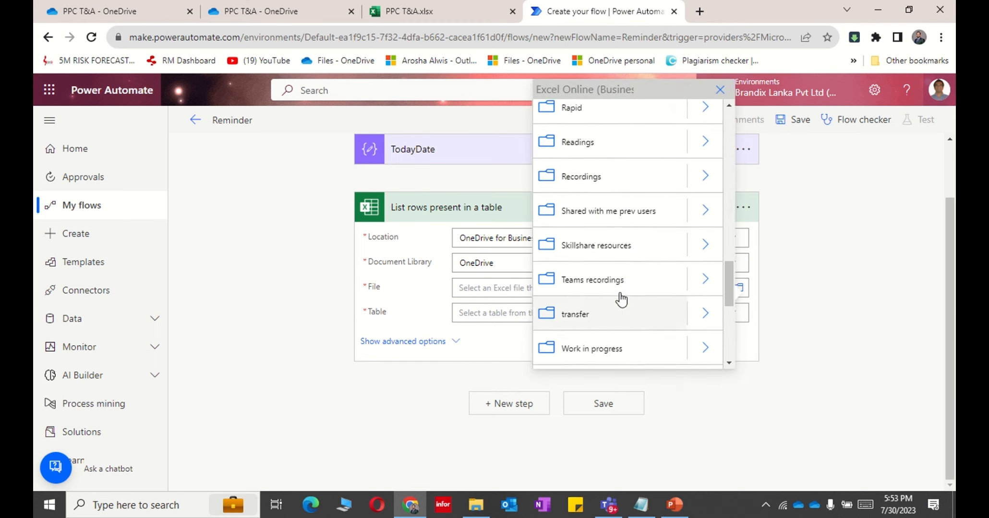
pyautogui.scroll(1, 621, 299)
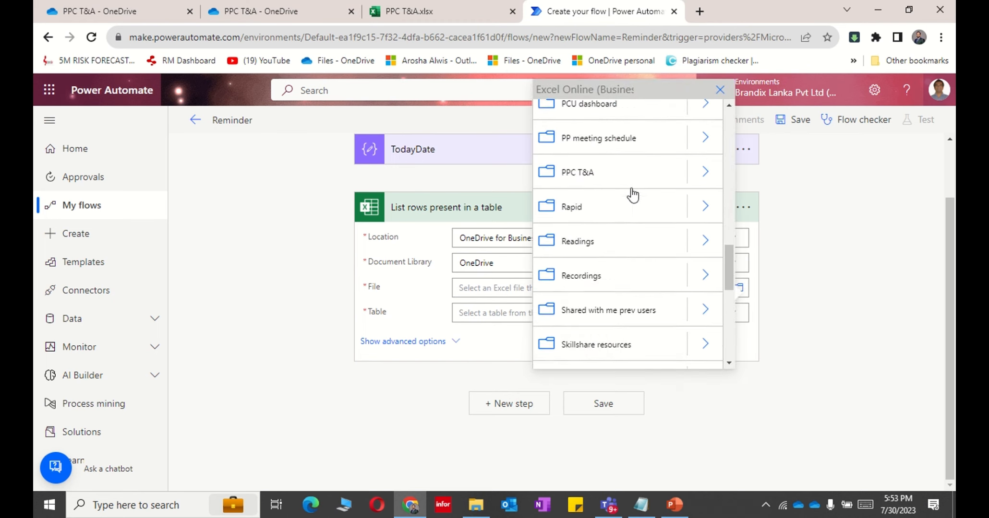
pyautogui.click(697, 181)
pyautogui.click(594, 404)
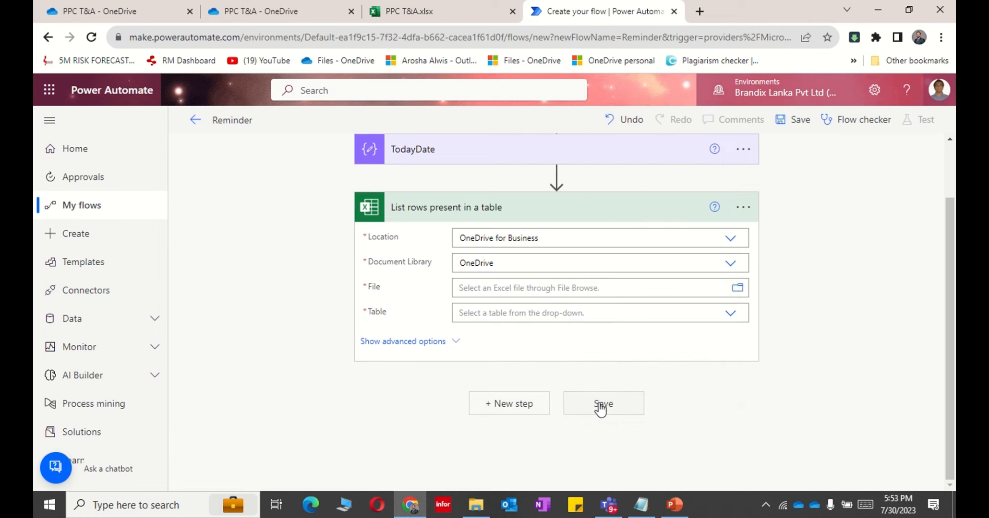
# Set the List rows action's Table to TimeAction.
pyautogui.click(531, 326)
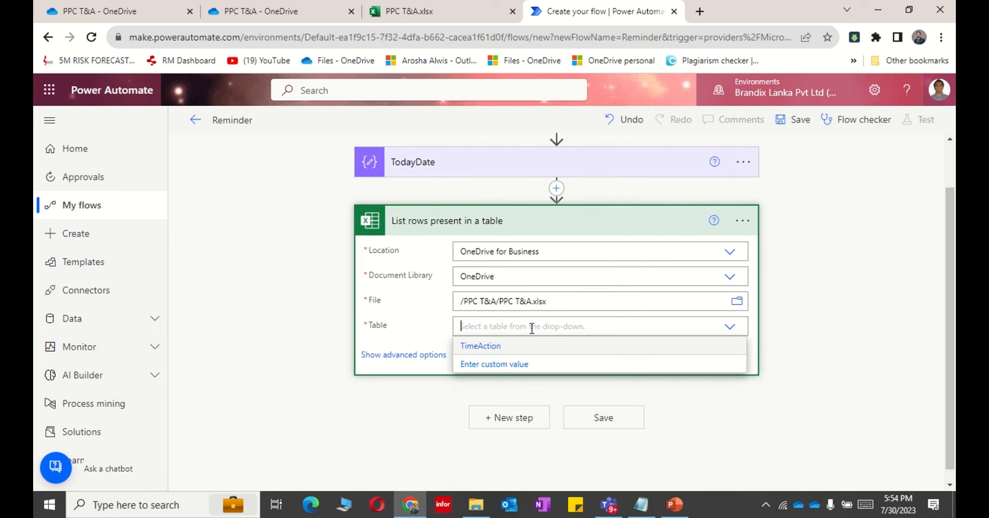
pyautogui.click(498, 356)
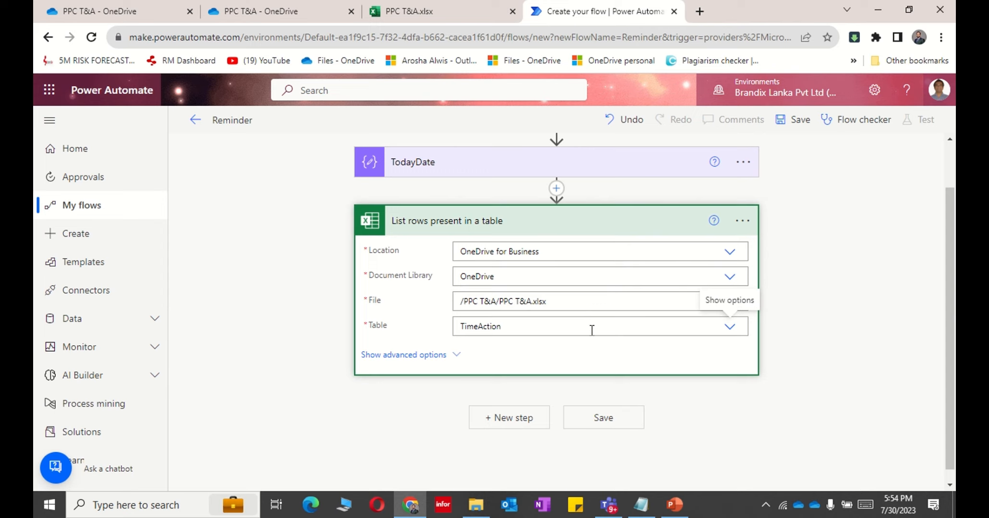
pyautogui.scroll(-1, 592, 331)
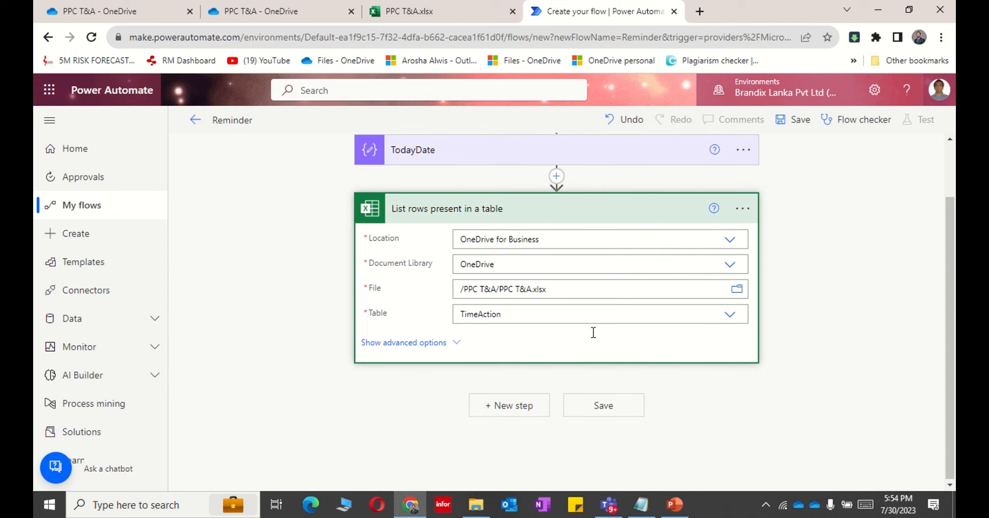
# Add an Apply to each control after the List rows present in a table action.
pyautogui.click(516, 409)
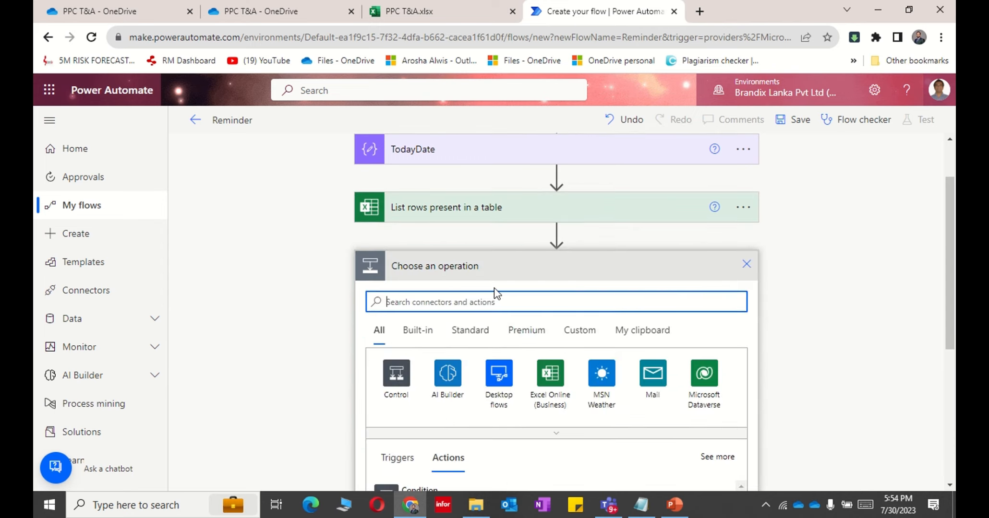
pyautogui.scroll(-1, 494, 288)
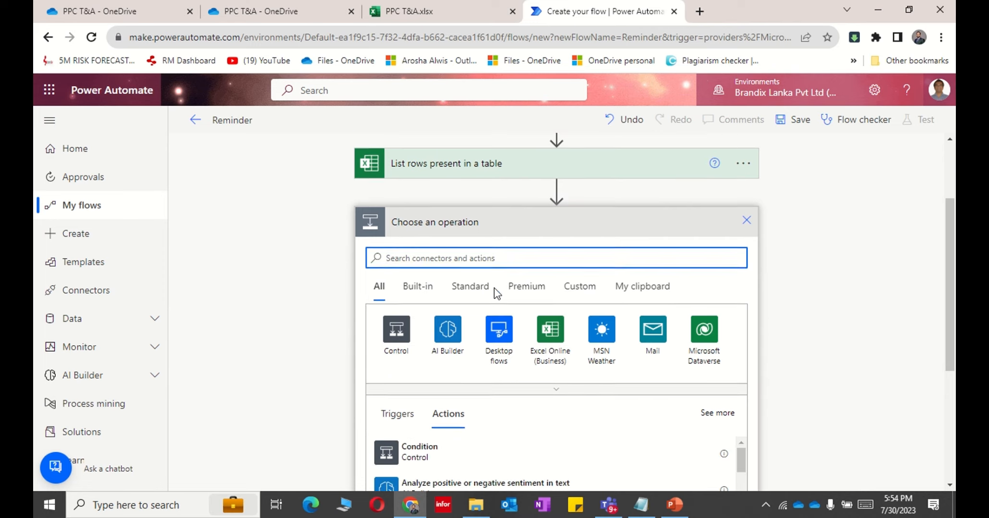
pyautogui.scroll(1, 494, 288)
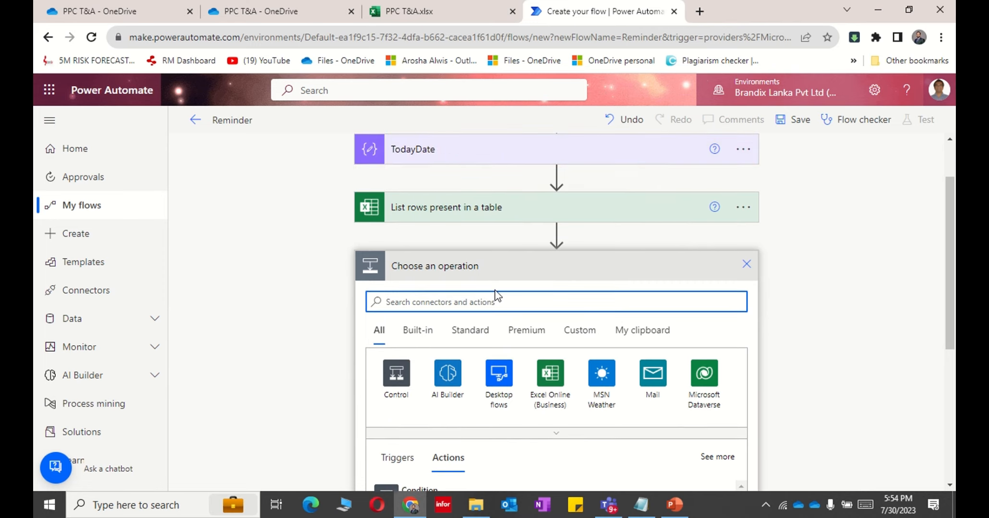
pyautogui.scroll(-1, 495, 291)
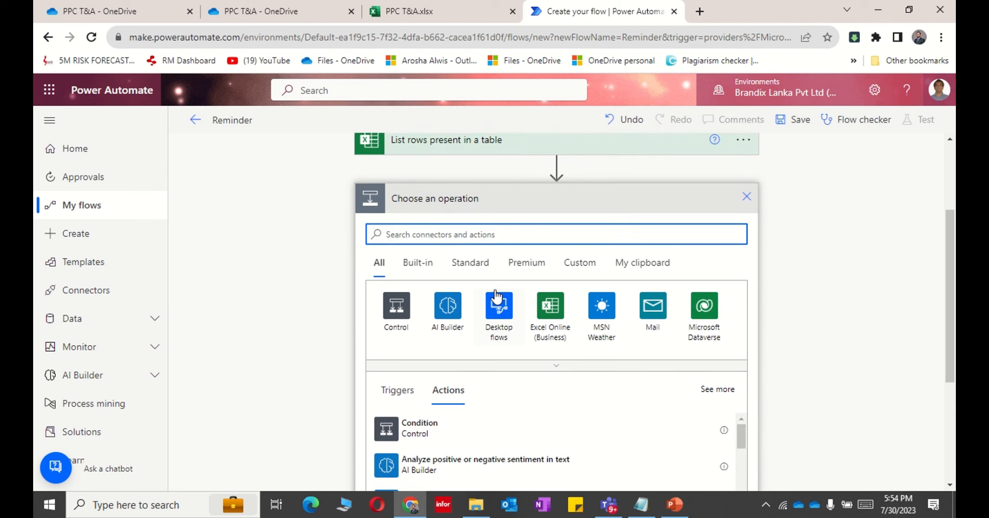
pyautogui.scroll(1, 490, 248)
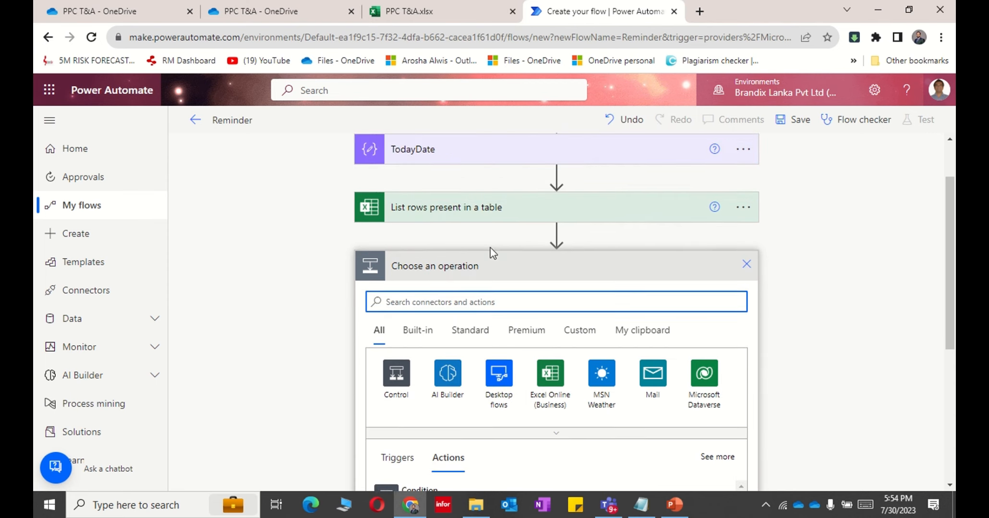
pyautogui.click(469, 302)
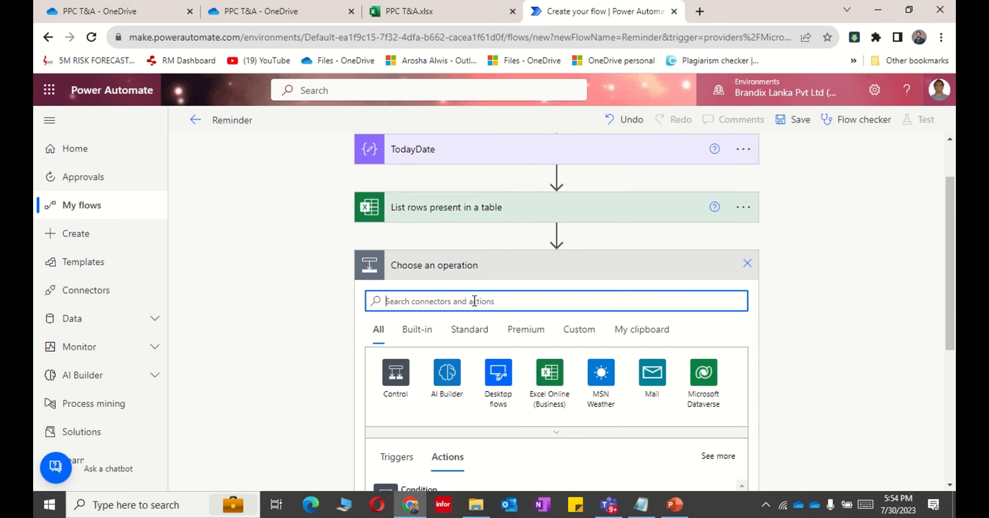
pyautogui.write('Apply')
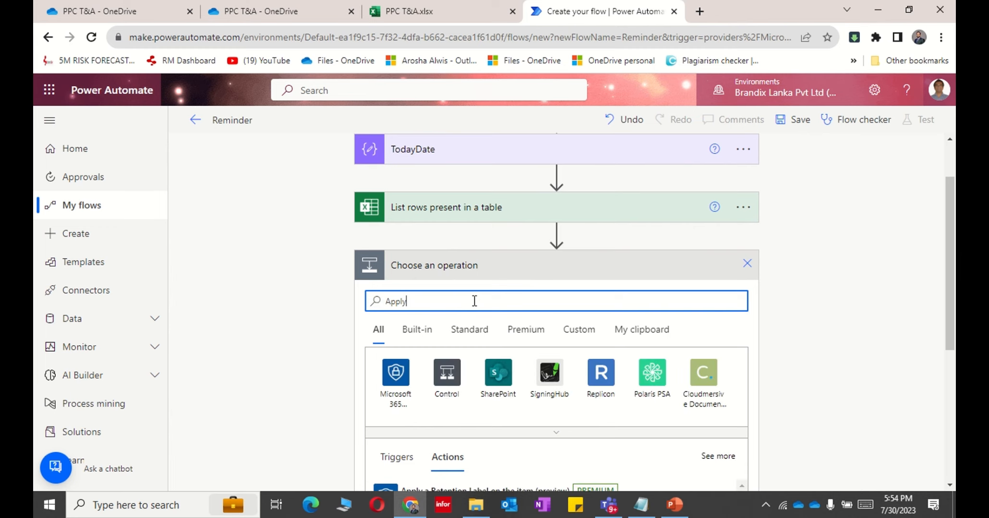
pyautogui.scroll(-1, 498, 340)
pyautogui.scroll(-1, 495, 342)
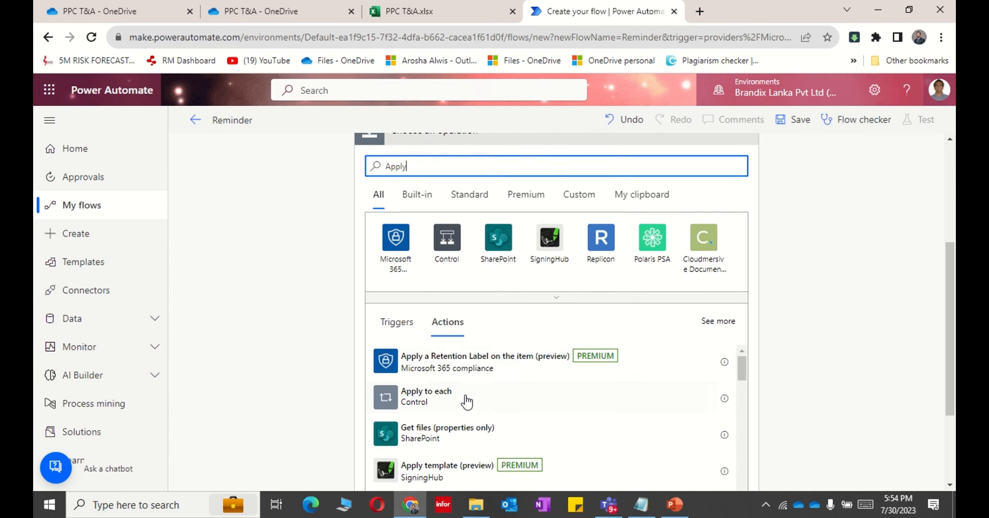
pyautogui.click(467, 401)
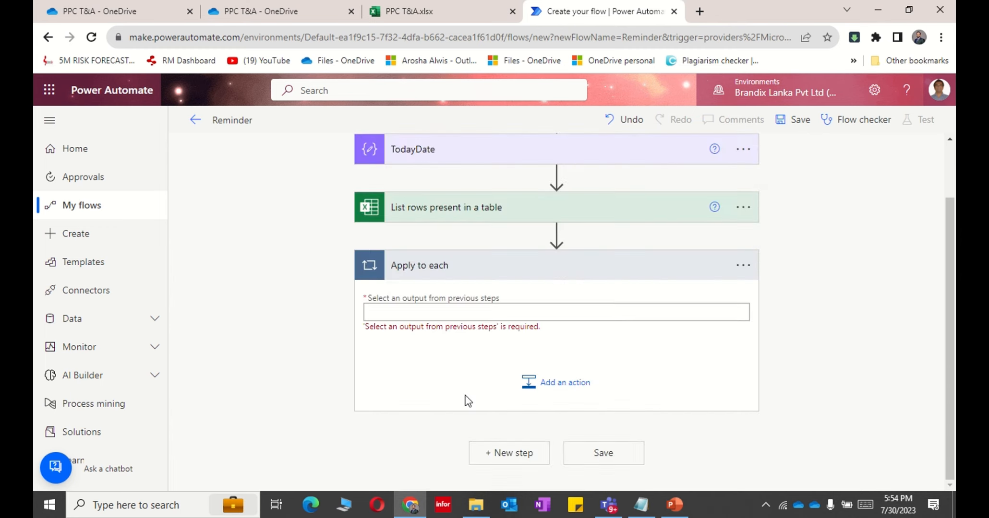
# Set the Apply to each input to the value output of List rows present in a table.
pyautogui.click(512, 315)
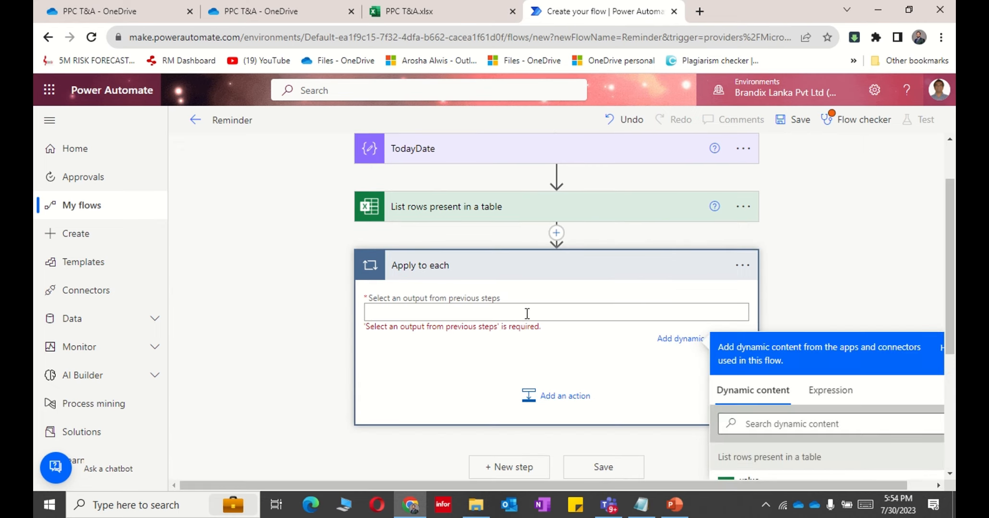
pyautogui.scroll(-3, 855, 365)
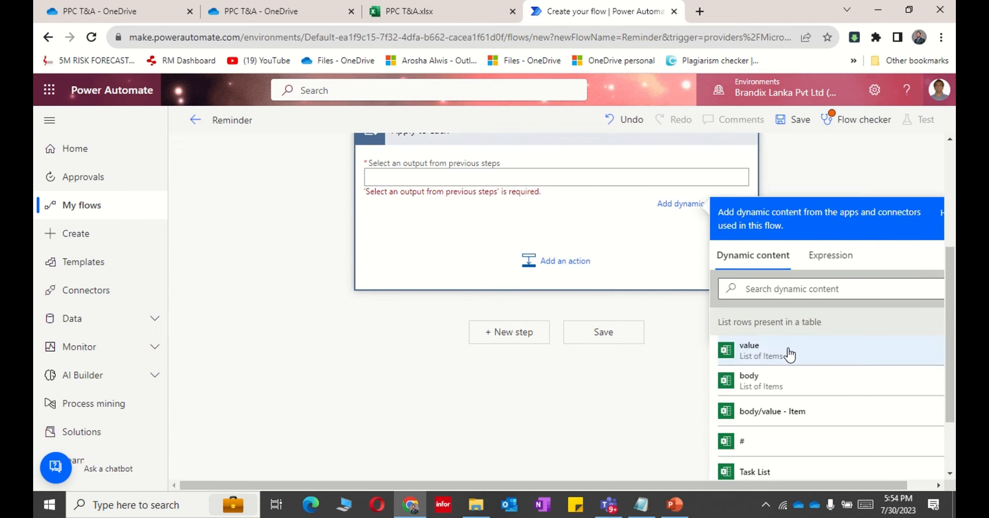
pyautogui.click(758, 350)
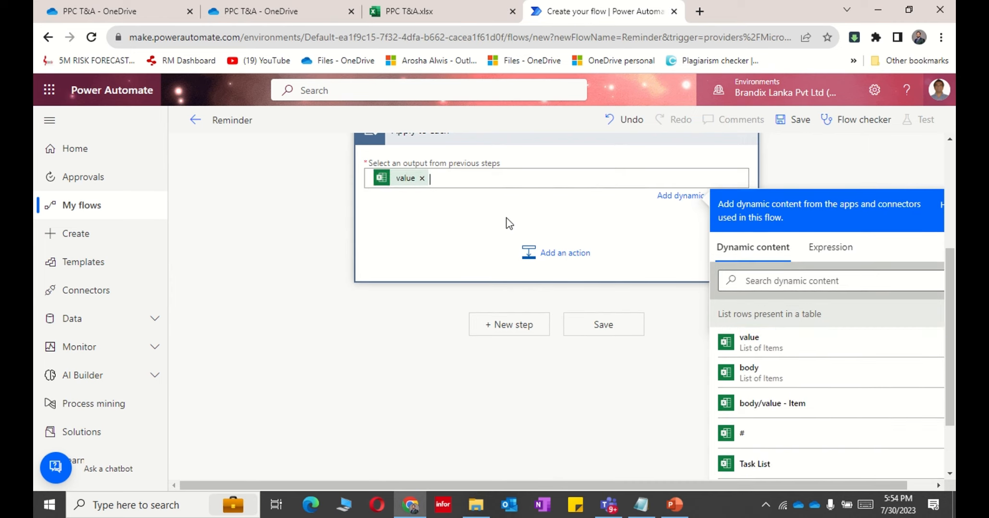
# Add a Data Operation Compose action inside Apply to each and open its Inputs for editing.
pyautogui.scroll(3, 505, 223)
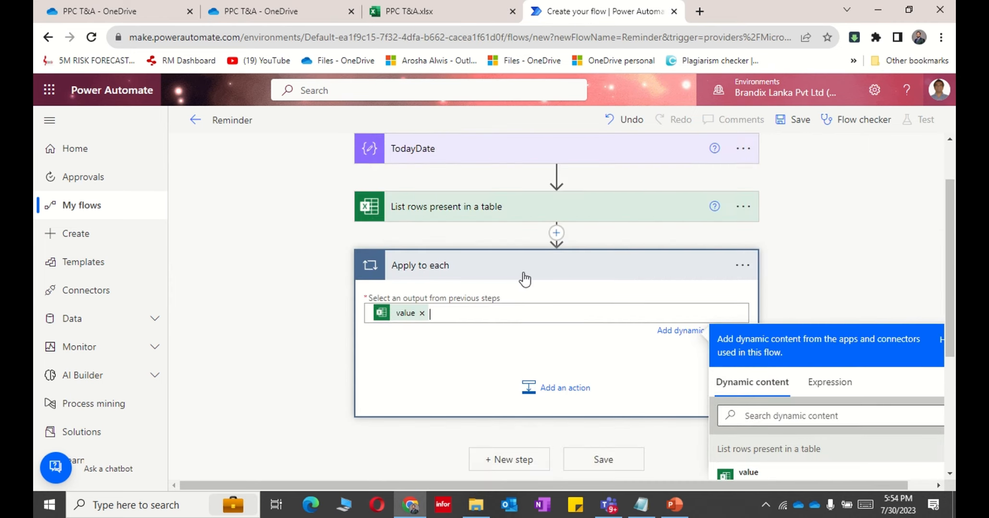
pyautogui.scroll(2, 525, 277)
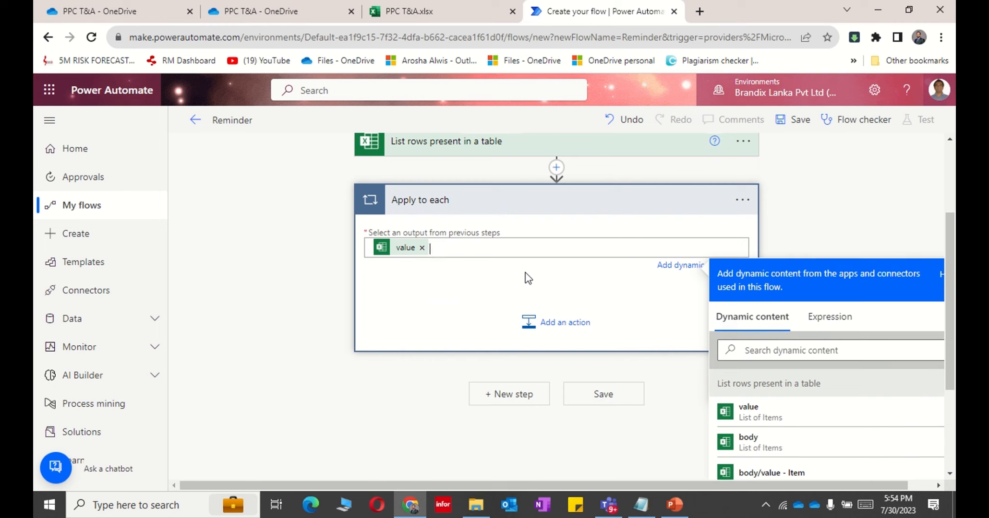
pyautogui.scroll(2, 527, 279)
pyautogui.scroll(-3, 527, 280)
pyautogui.scroll(1, 527, 281)
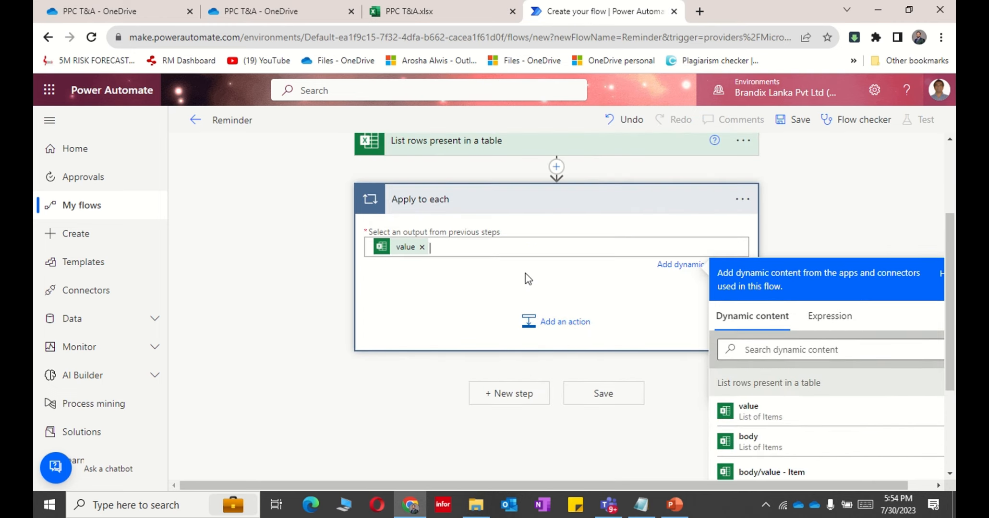
pyautogui.scroll(1, 526, 279)
pyautogui.scroll(-1, 555, 320)
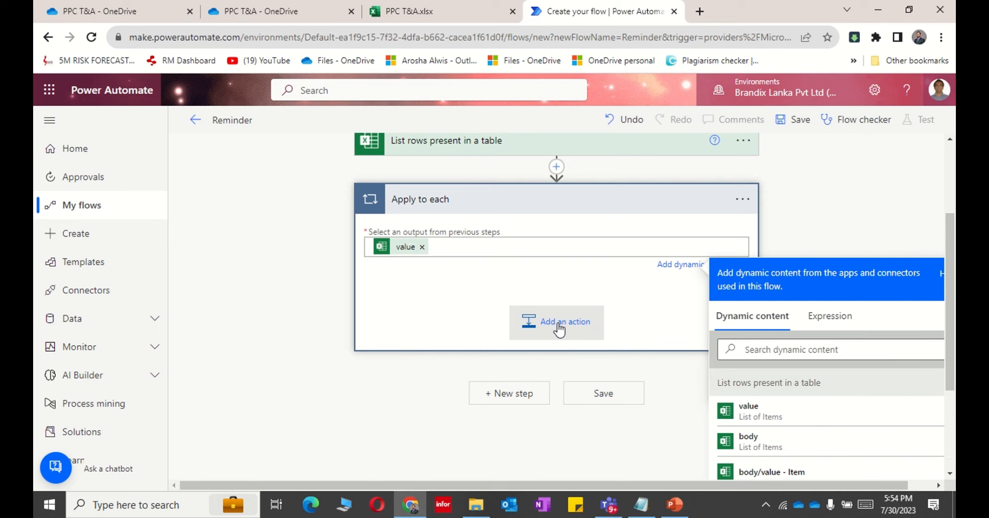
pyautogui.click(559, 324)
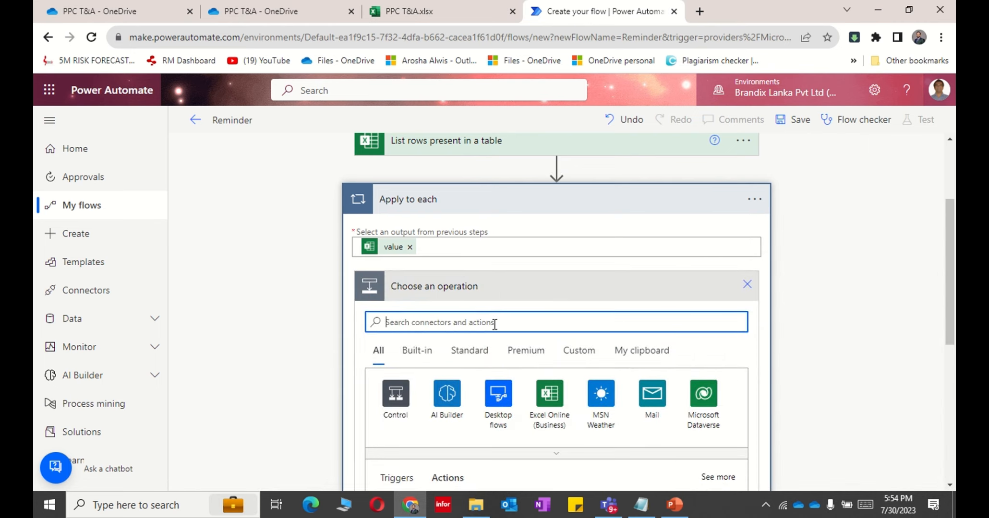
pyautogui.write('Compose')
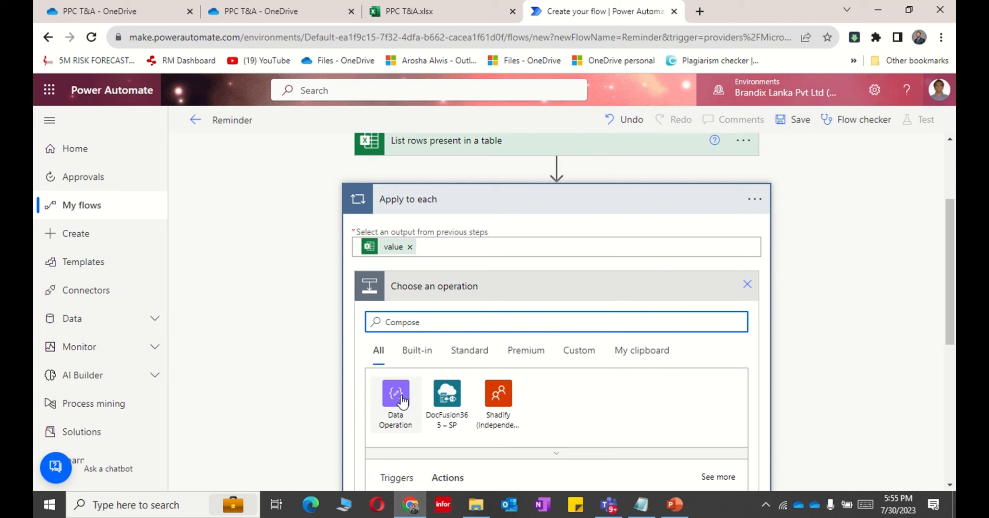
pyautogui.click(396, 396)
pyautogui.scroll(-3, 516, 369)
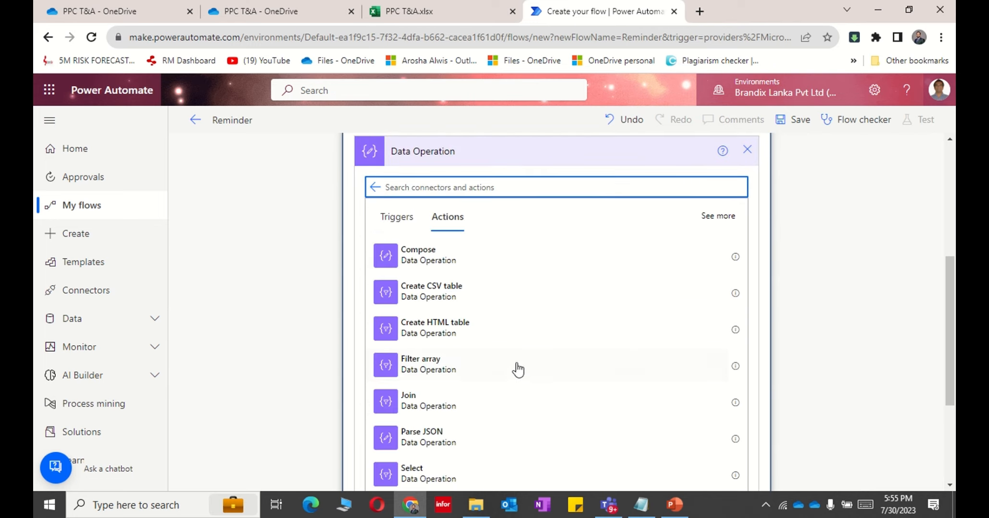
pyautogui.click(461, 267)
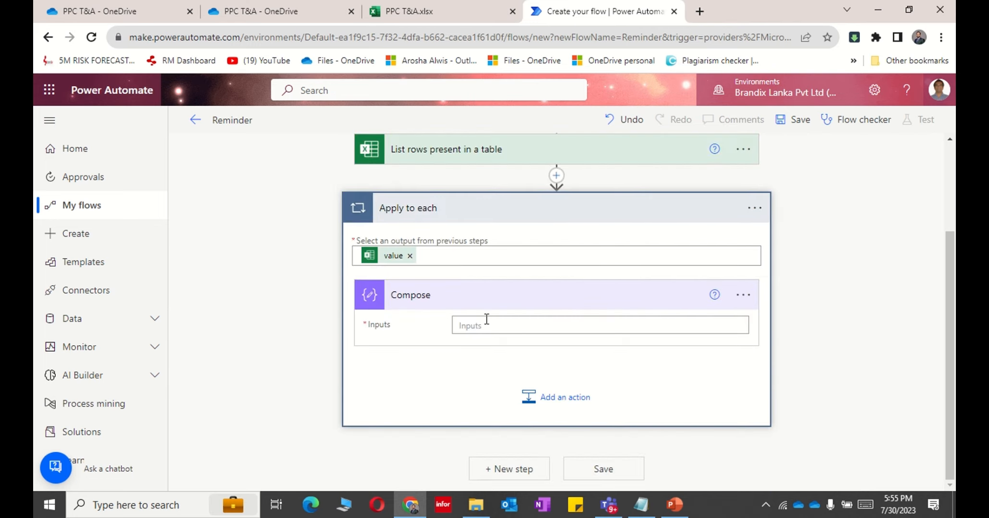
pyautogui.click(487, 325)
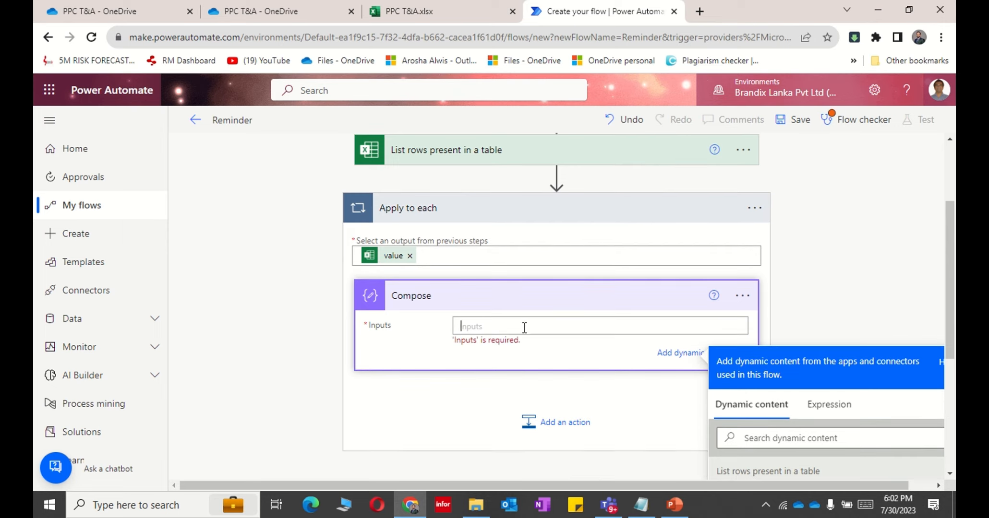
pyautogui.click(781, 439)
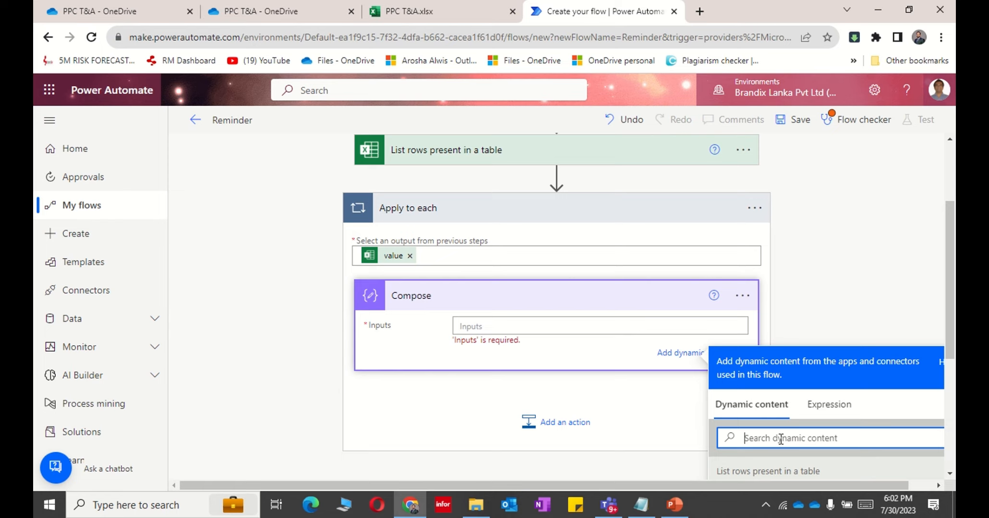
pyautogui.write('add')
pyautogui.press('BackSpace')
pyautogui.press('BackSpace')
pyautogui.press('BackSpace')
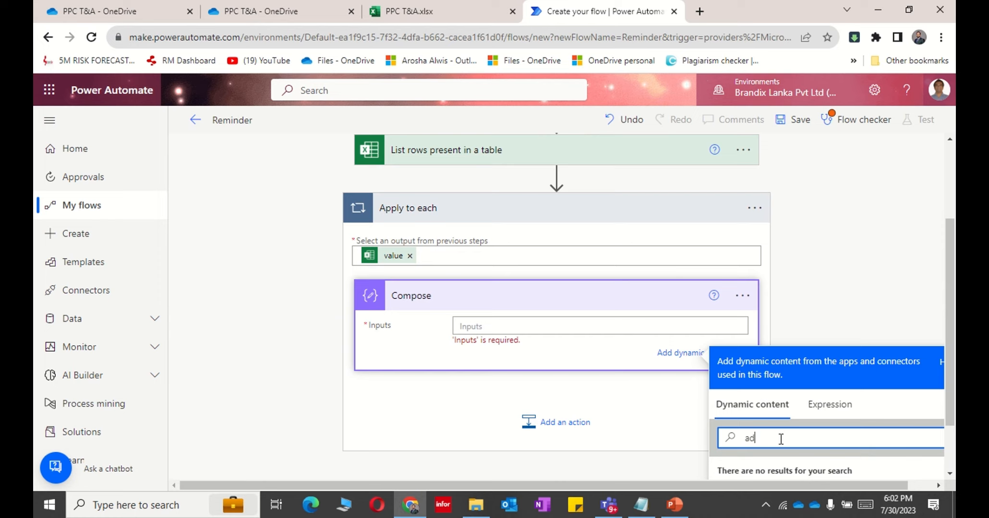
# Begin the Compose action's Inputs expression with the addDays function and '1899-12-31' as its timestamp argument.
pyautogui.click(830, 408)
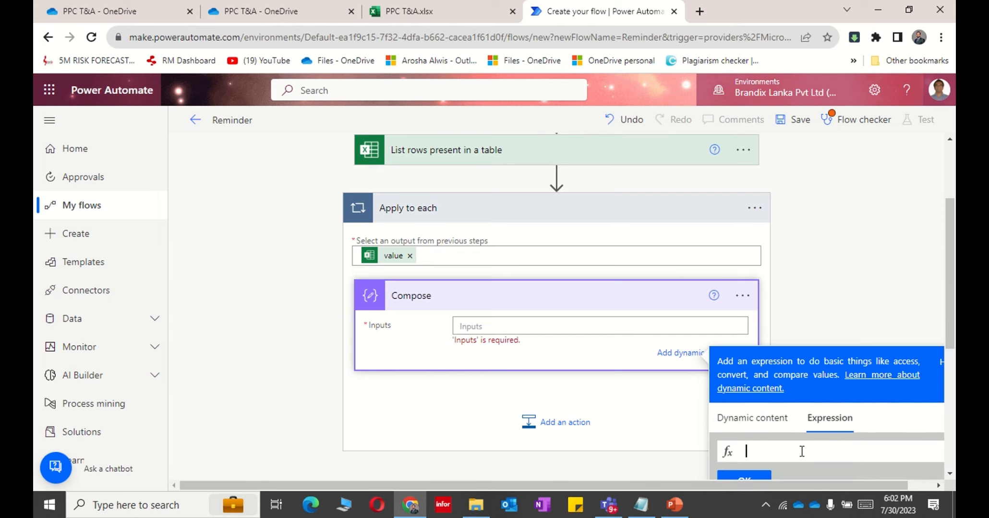
pyautogui.write('add')
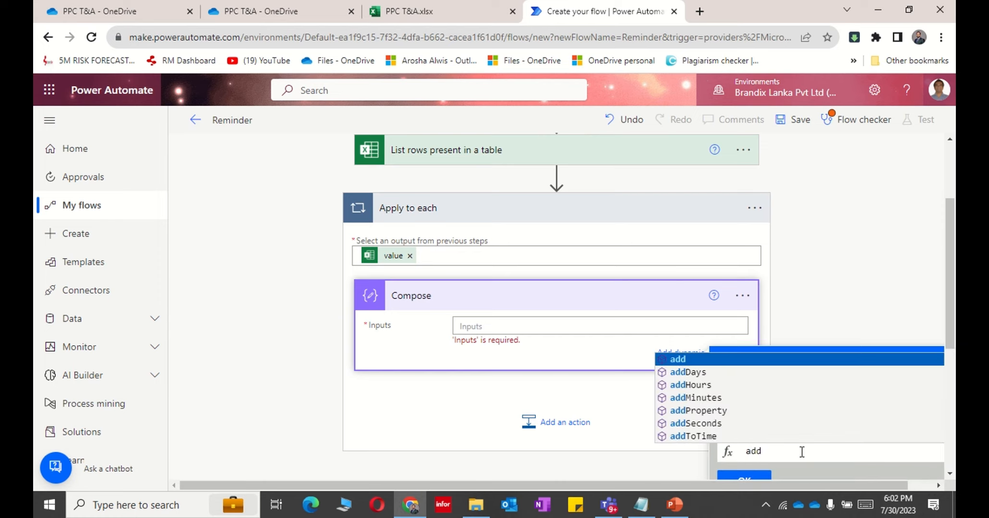
pyautogui.click(698, 374)
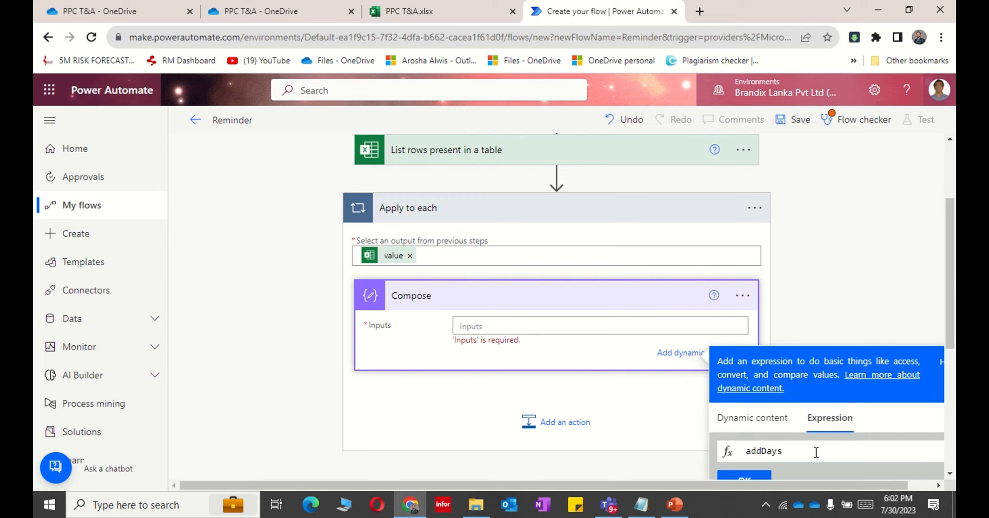
pyautogui.write('(')
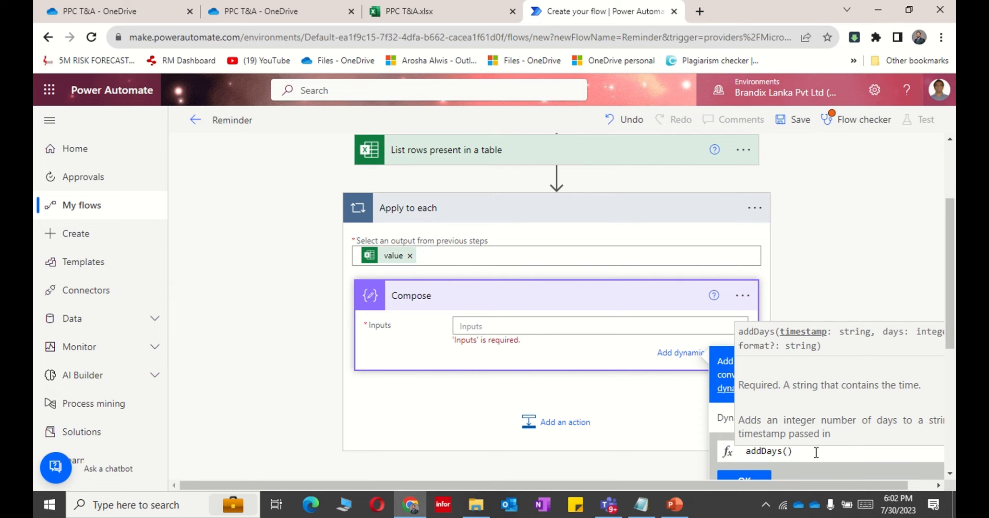
pyautogui.write("'")
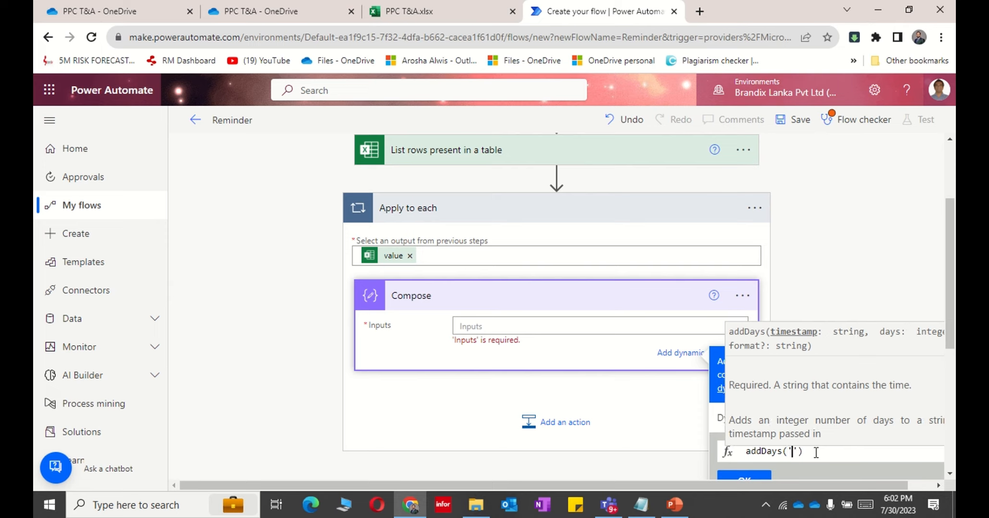
pyautogui.write('18')
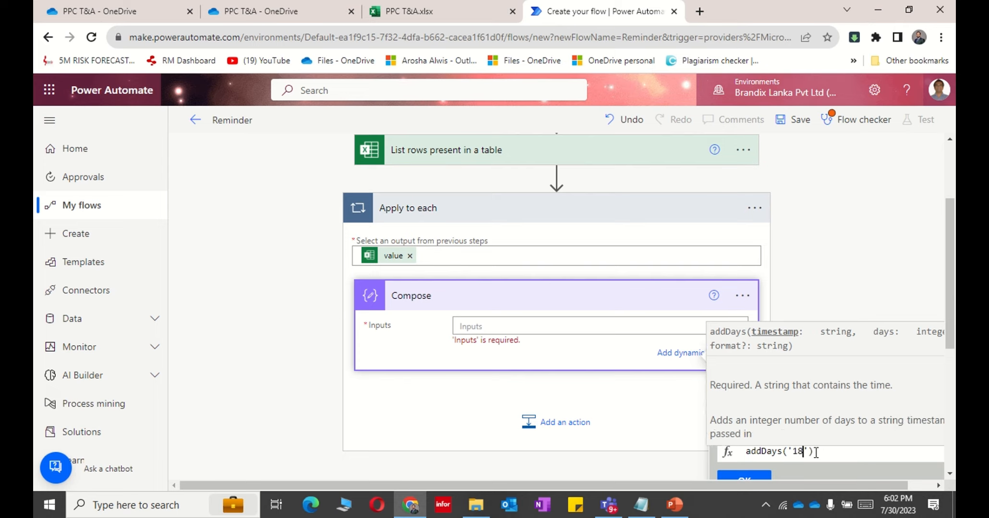
pyautogui.write('99-12')
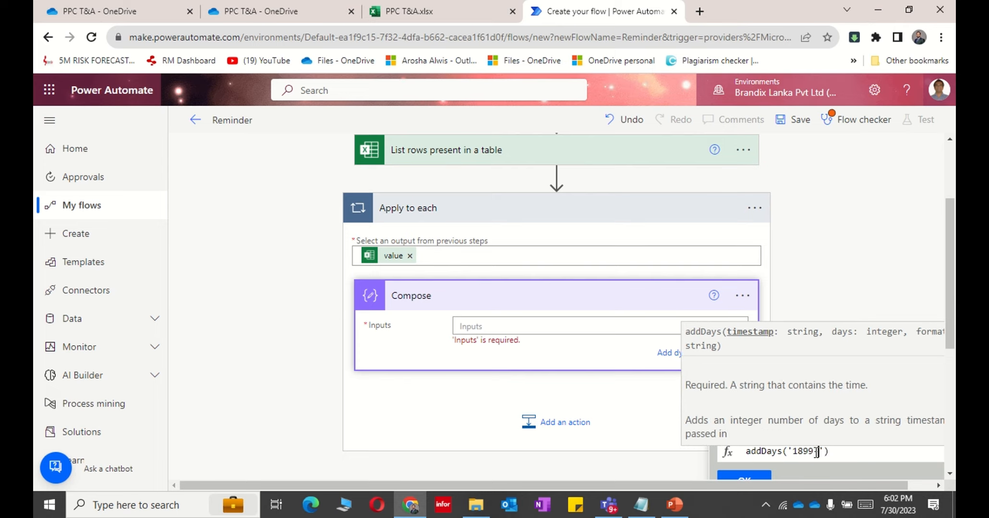
pyautogui.write('-31')
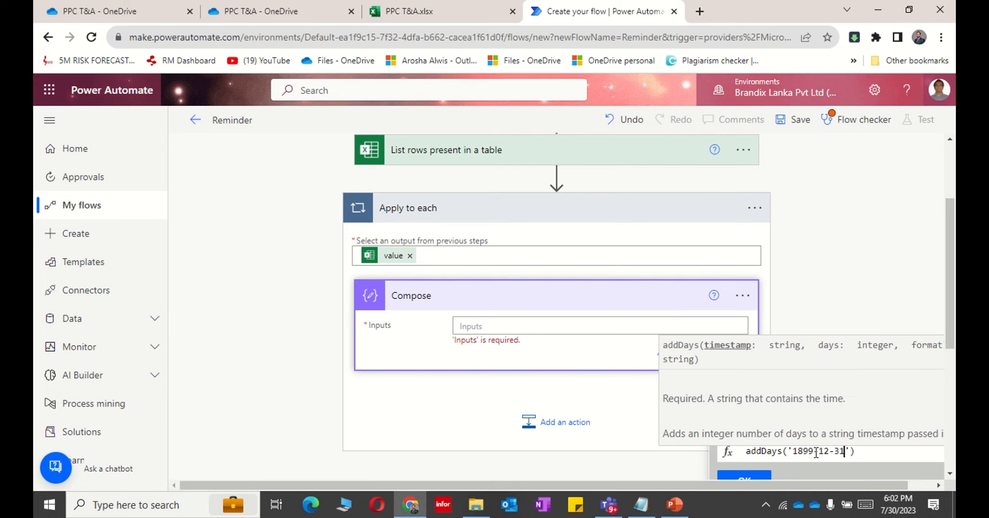
pyautogui.write("',")
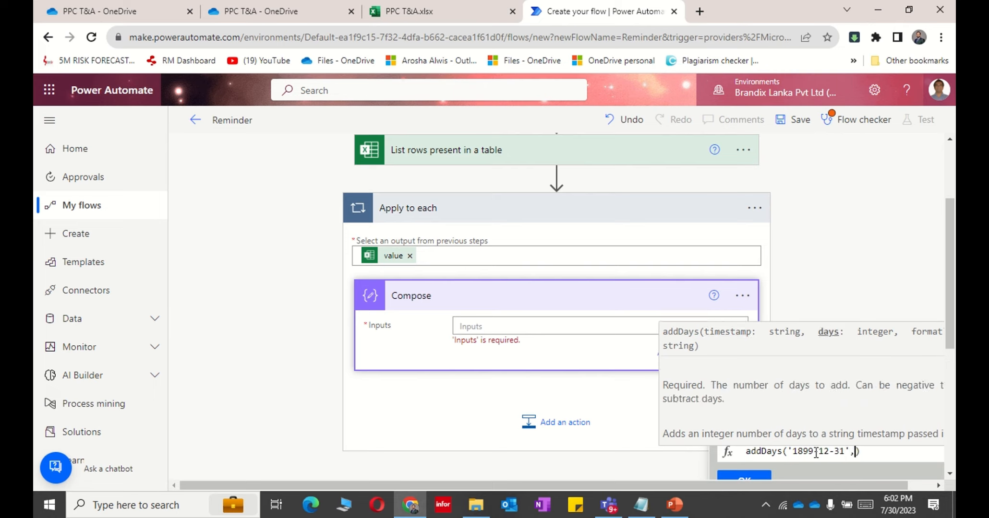
# Enter int(item()['ReminderDate']) as the days argument of the addDays expression.
pyautogui.write('int')
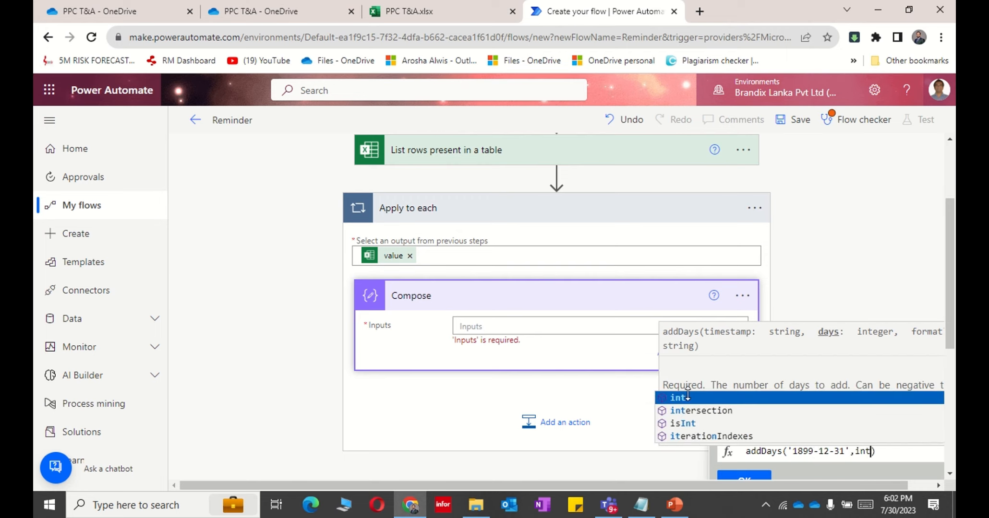
pyautogui.press('Escape')
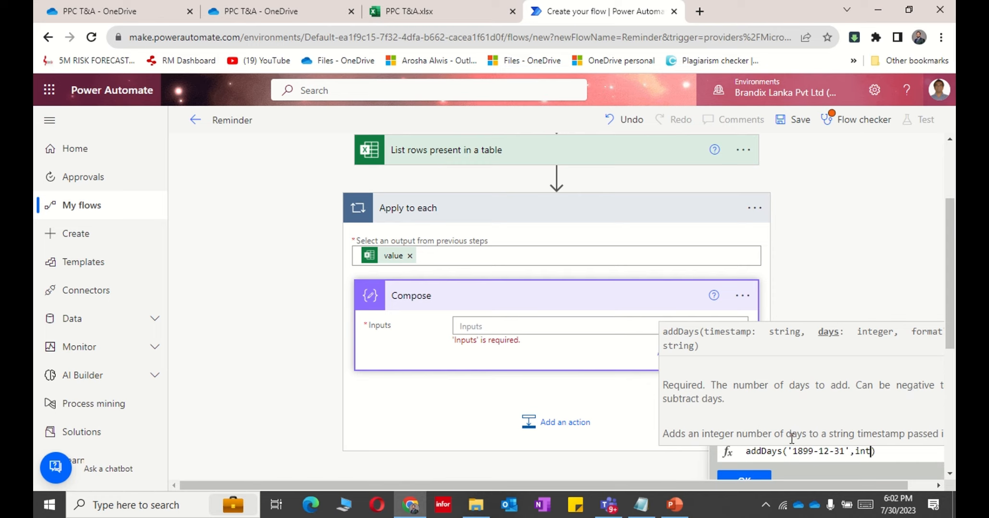
pyautogui.write('9')
pyautogui.press('BackSpace')
pyautogui.write('(')
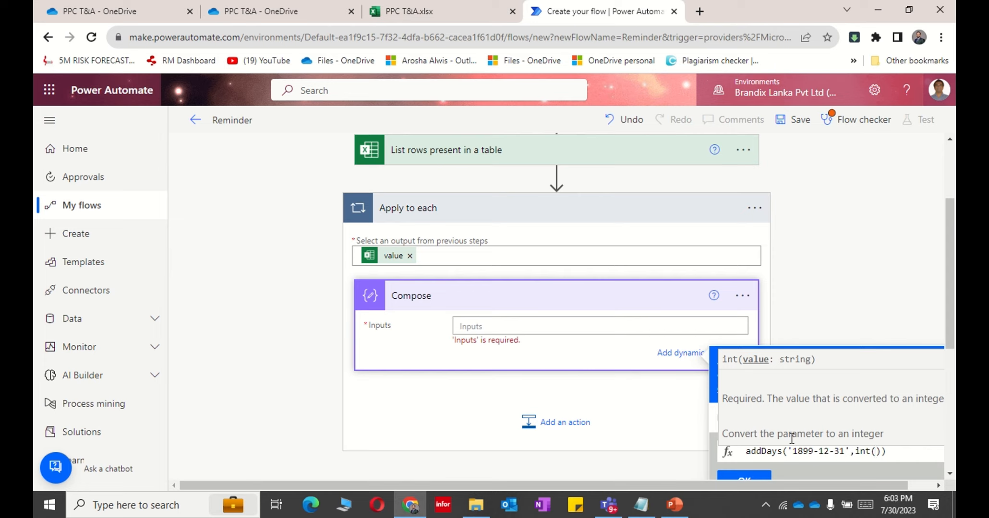
pyautogui.write('i')
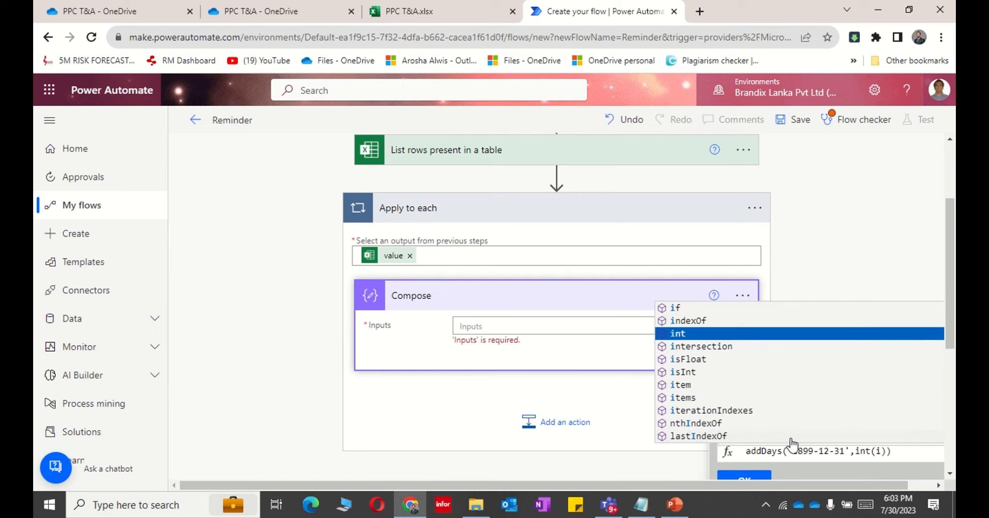
pyautogui.write('tem')
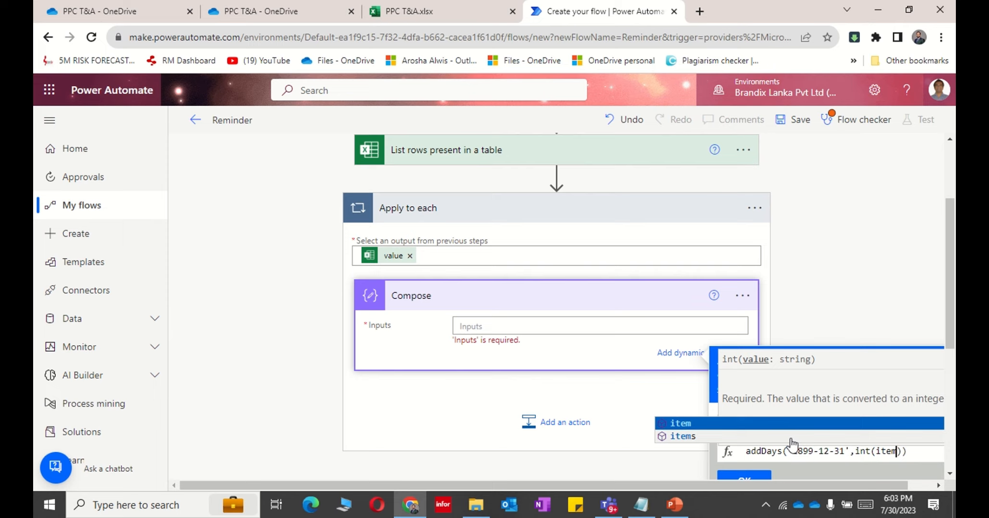
pyautogui.write('()[')
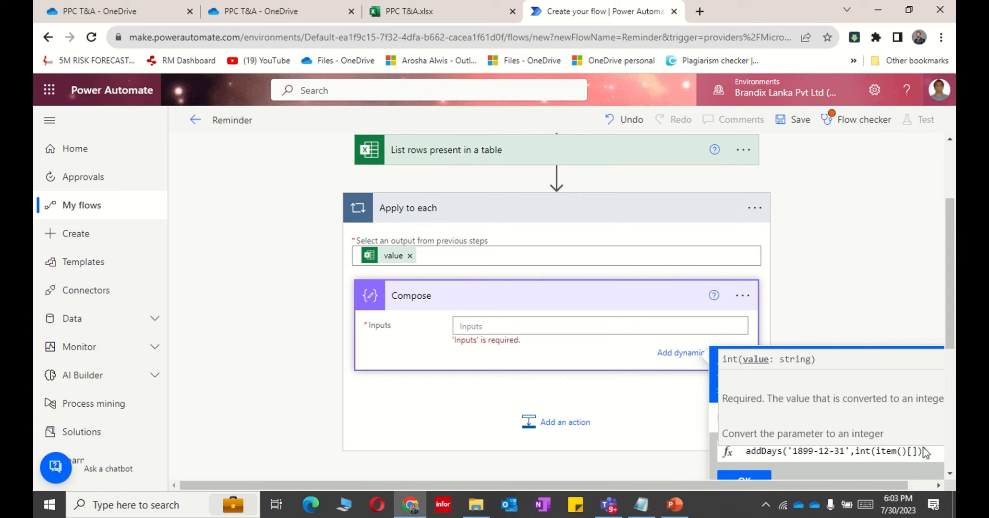
pyautogui.click(912, 452)
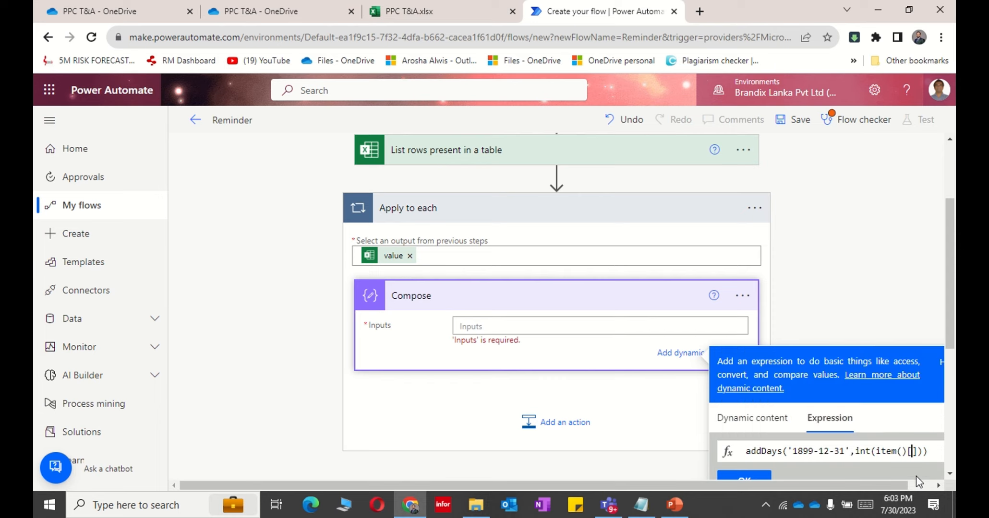
pyautogui.write("',int(item()['Remin")
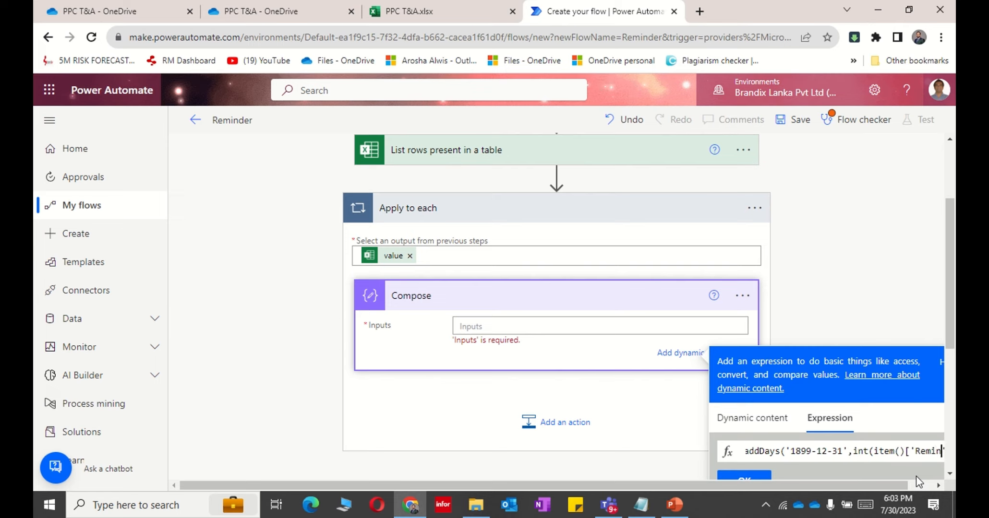
pyautogui.write('derDate')
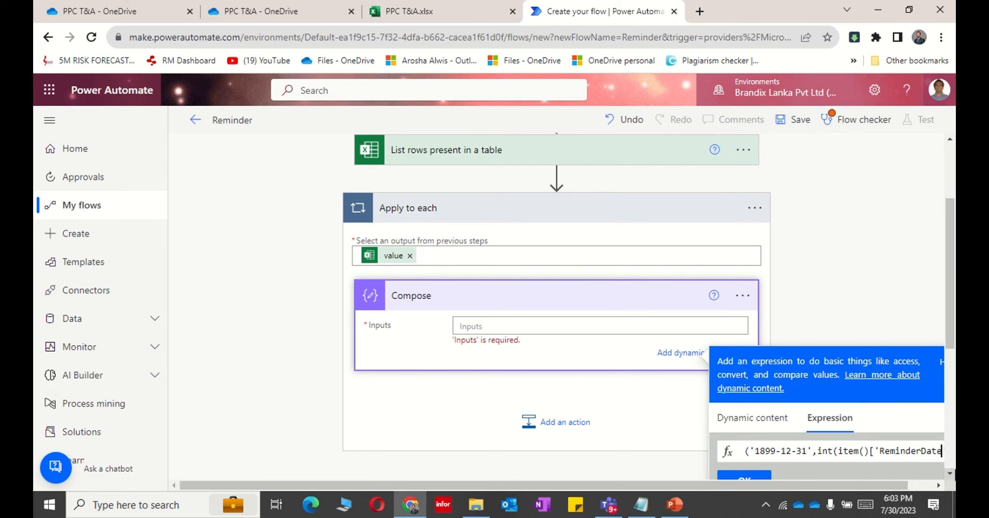
pyautogui.write("']))")
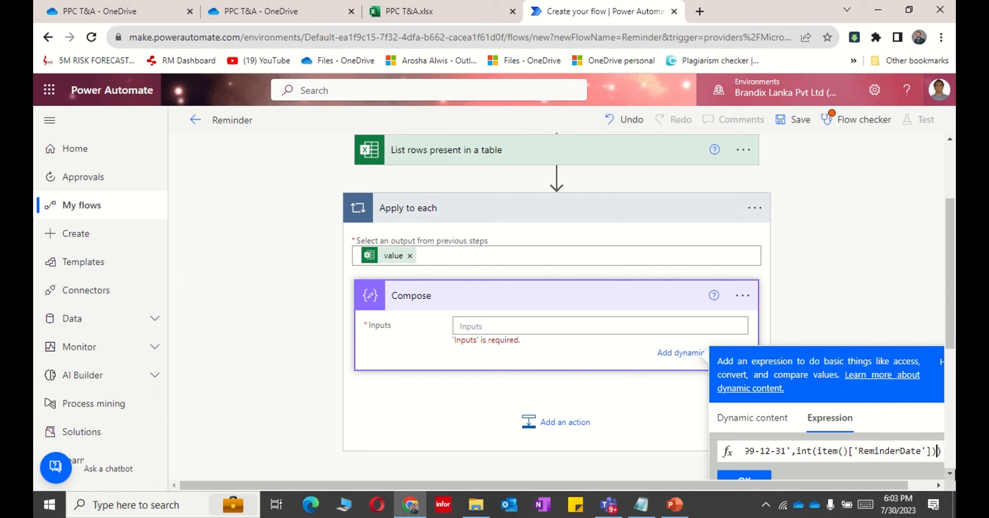
# Add 'MM/dd/YYYY' as the addDays format argument and insert the finished expression into the Compose action's Inputs.
pyautogui.press('Left')
pyautogui.write(',')
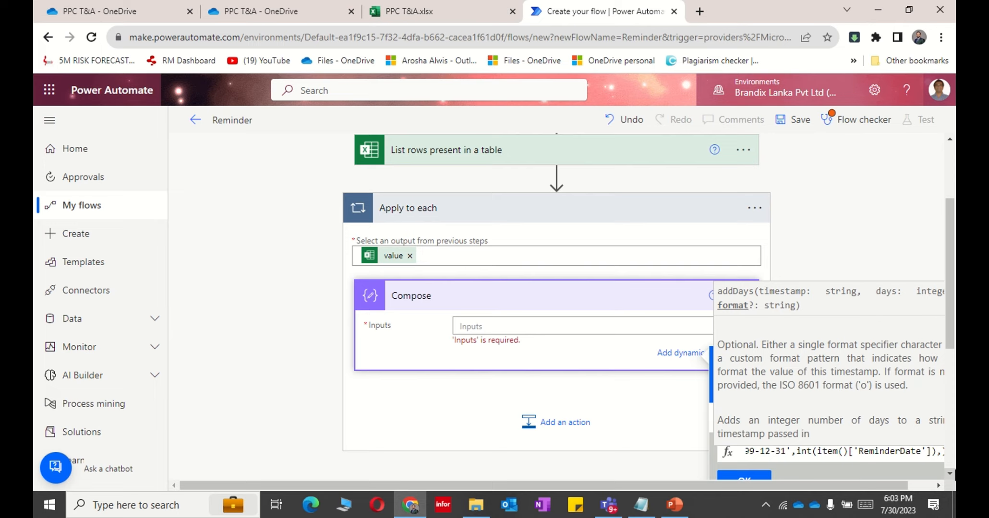
pyautogui.write("'")
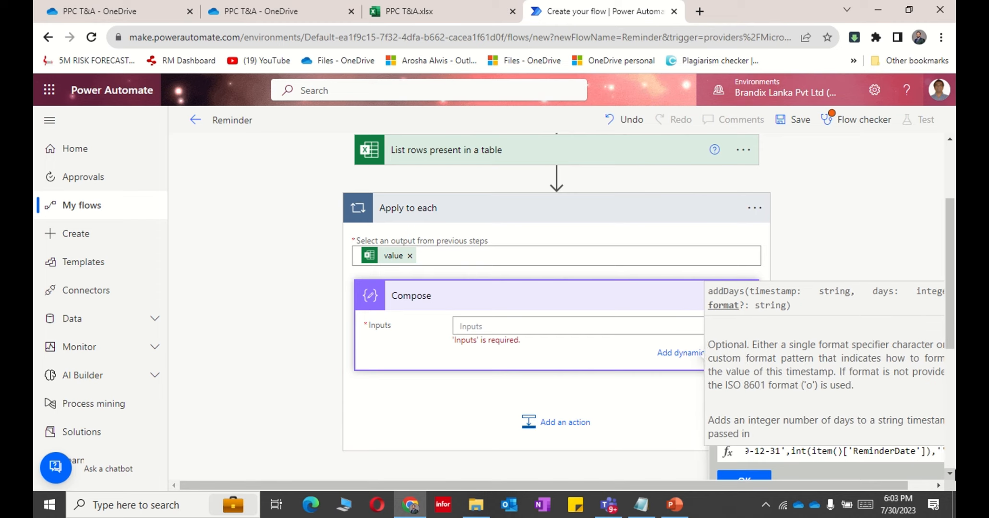
pyautogui.write('MM/')
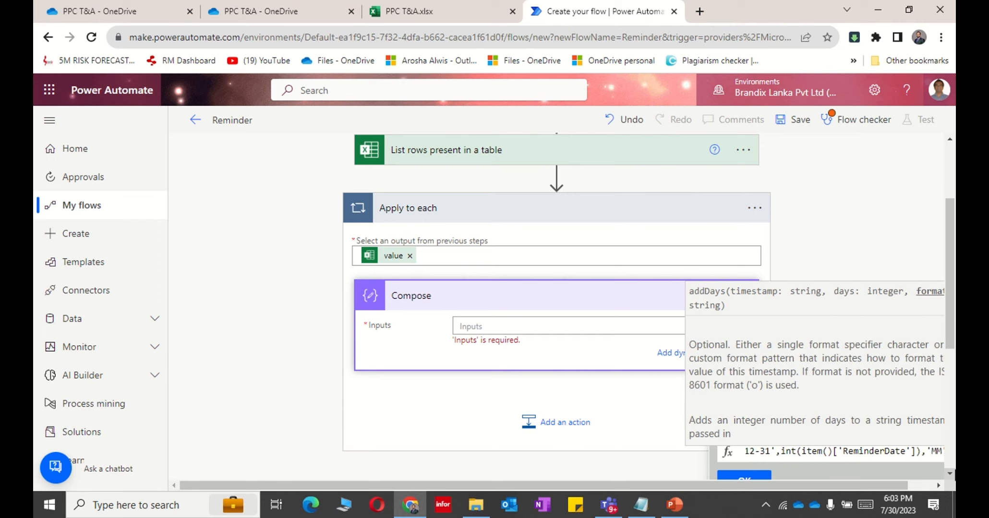
pyautogui.write('dd')
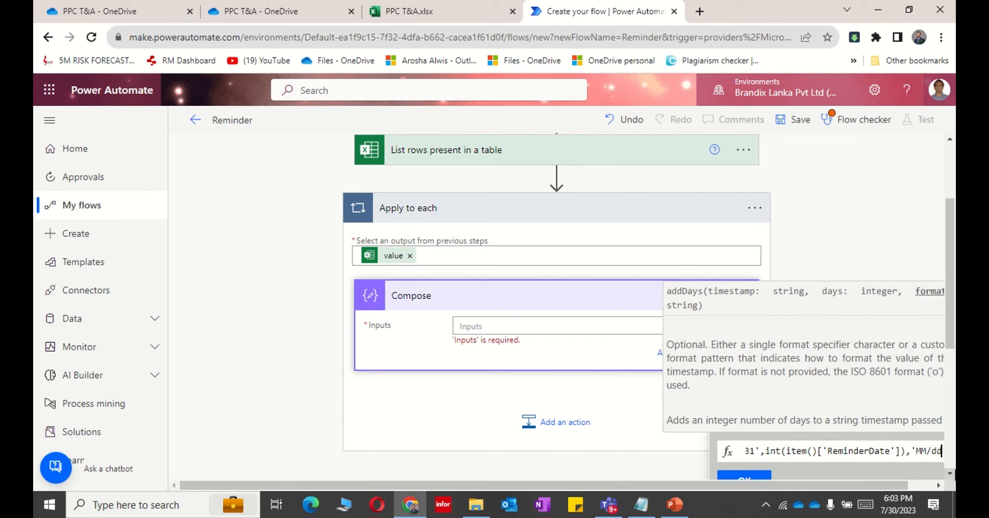
pyautogui.write('/')
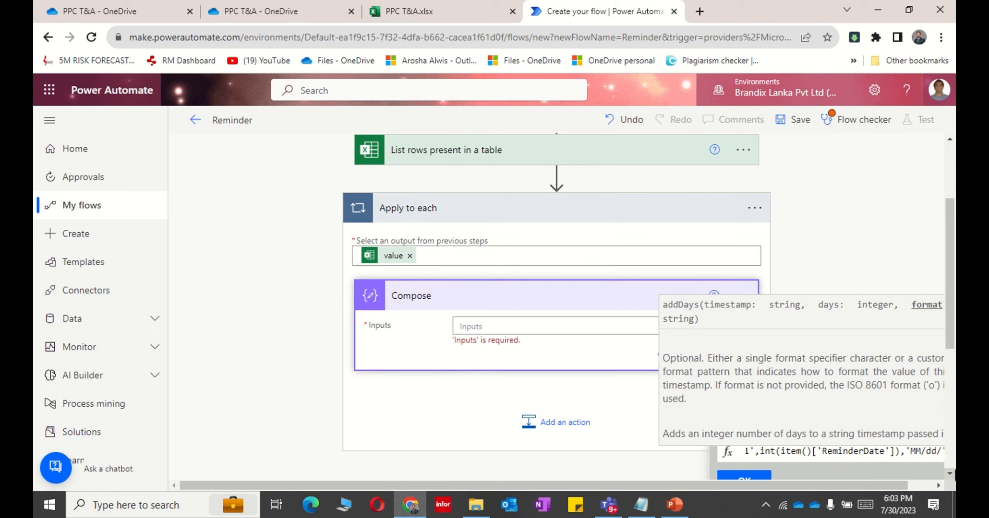
pyautogui.write("YYYY'")
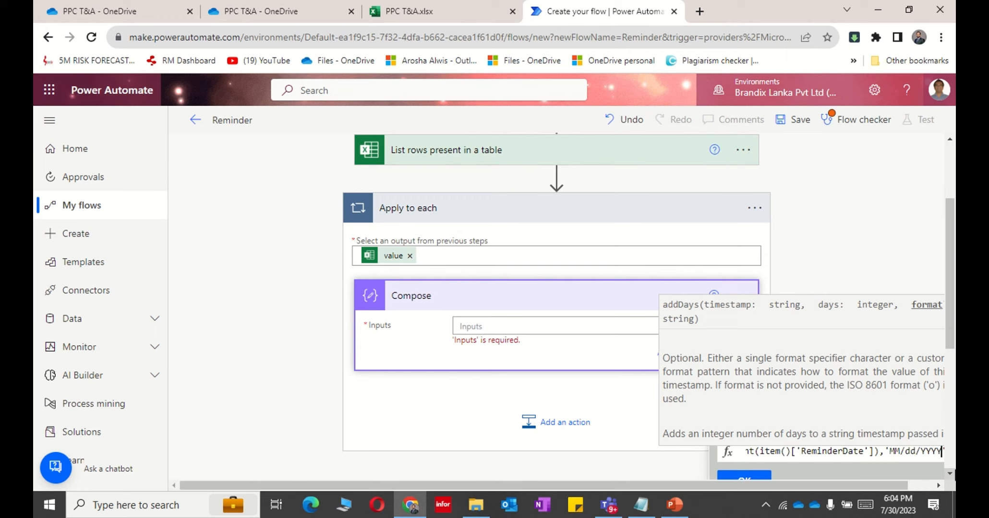
pyautogui.write(')')
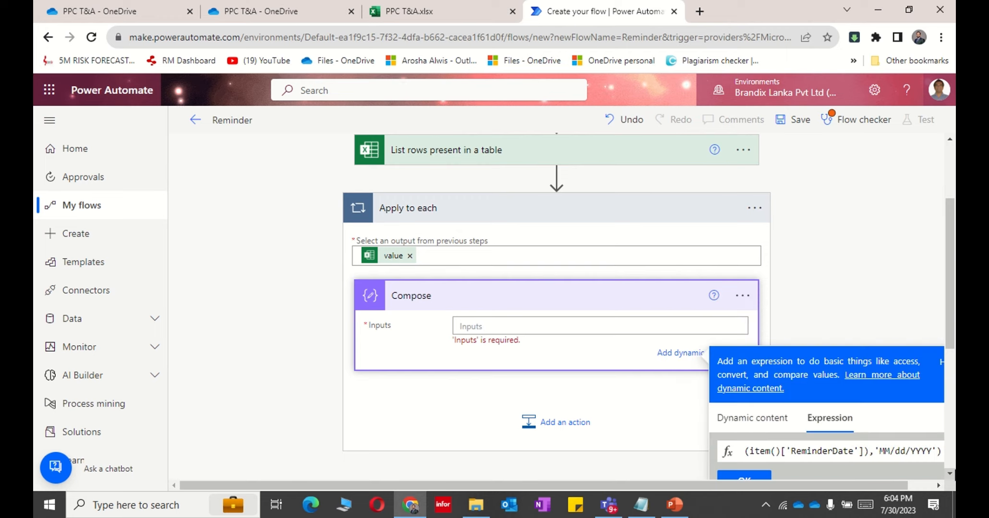
pyautogui.scroll(-3, 838, 390)
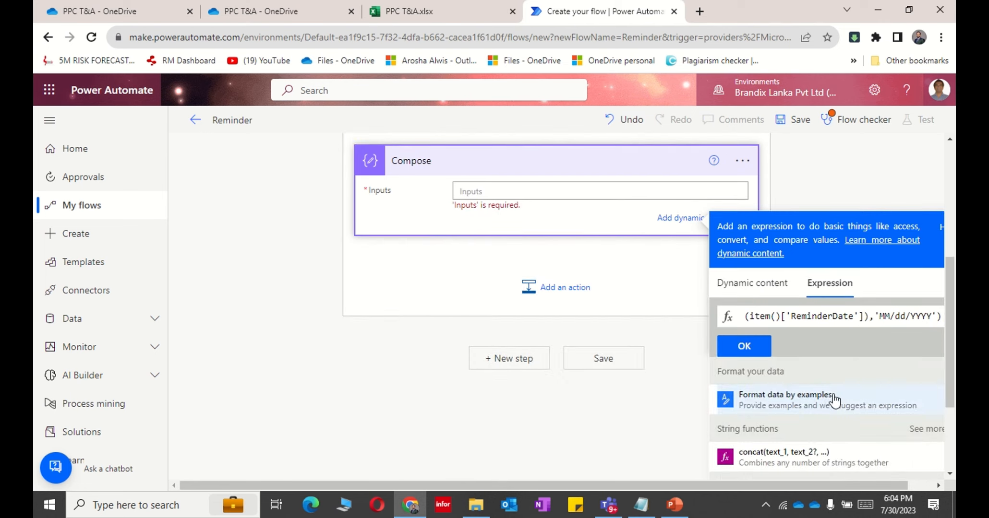
pyautogui.click(762, 353)
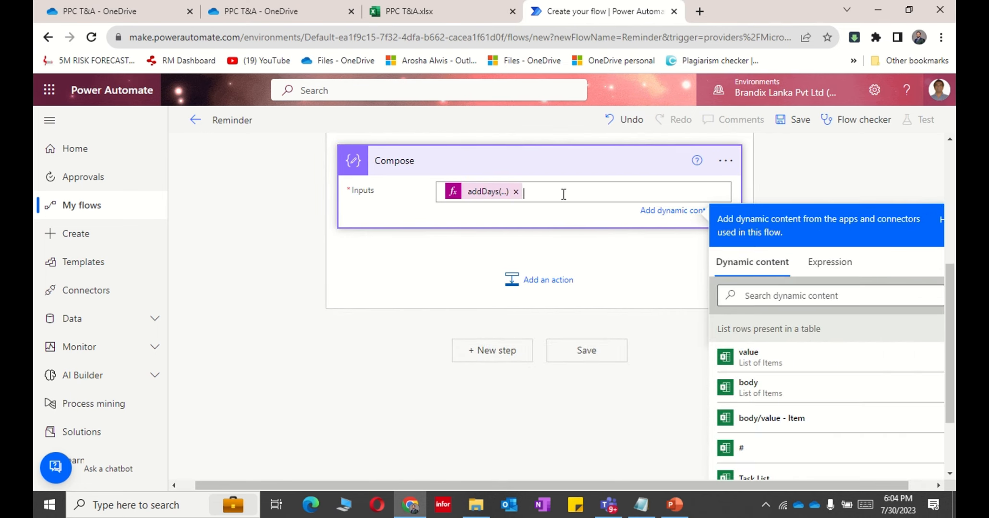
pyautogui.click(867, 179)
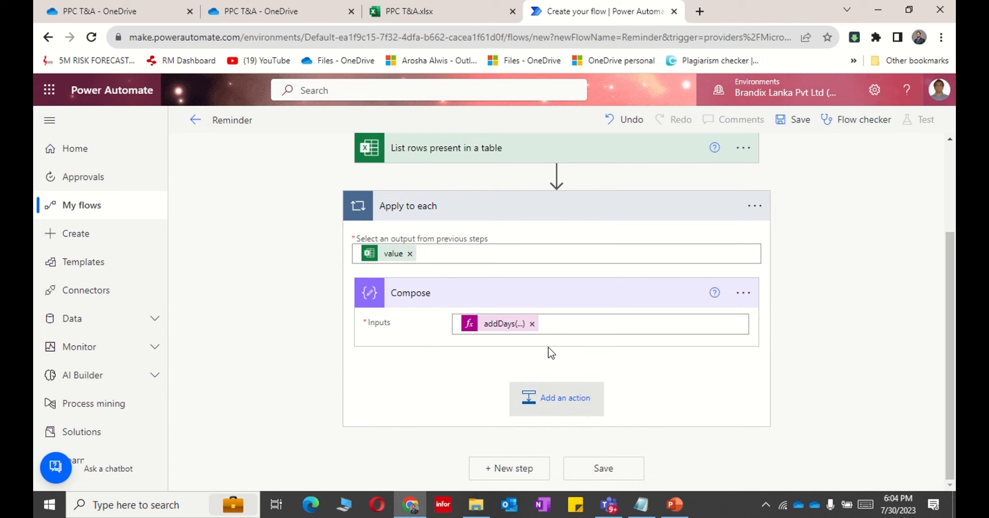
# Add a Control Condition action below Compose inside Apply to each.
pyautogui.click(556, 398)
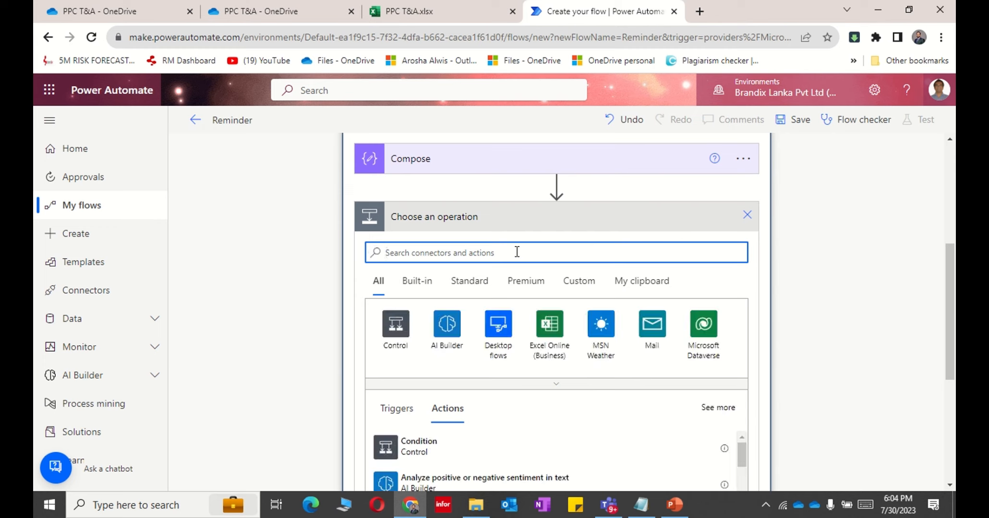
pyautogui.write('Control')
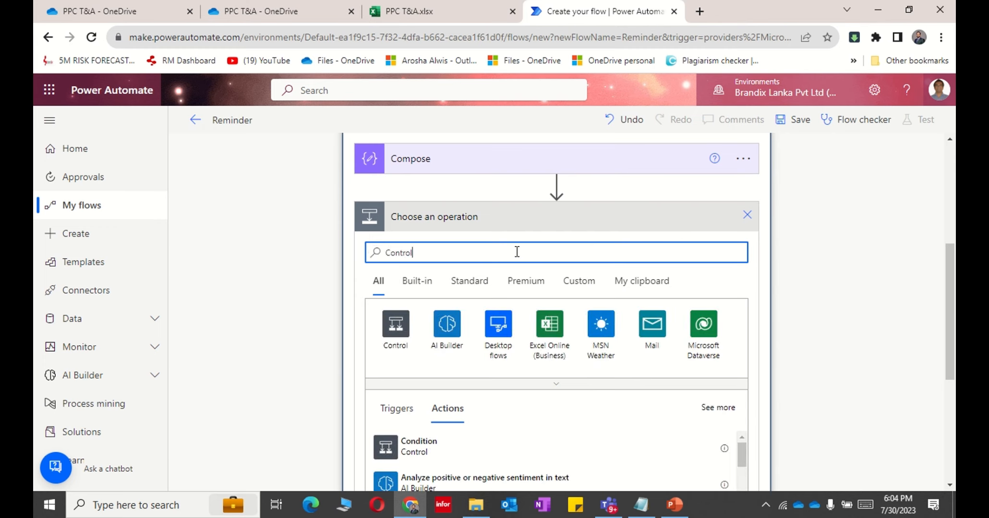
pyautogui.scroll(-4, 499, 384)
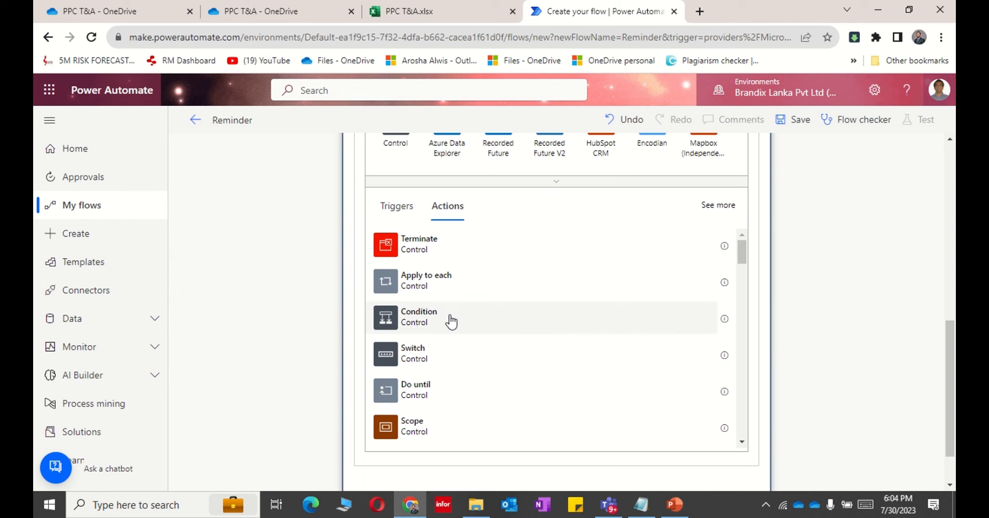
pyautogui.click(451, 322)
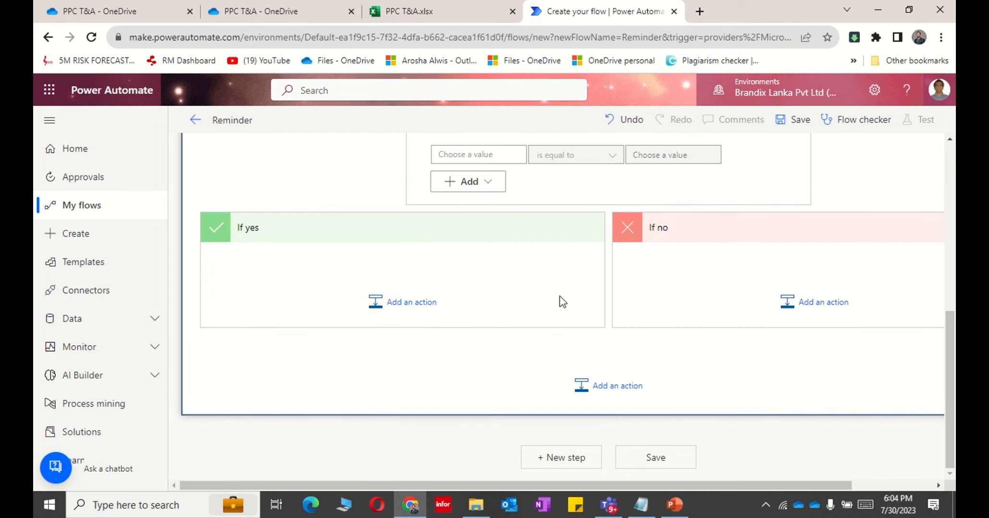
# Set the first value of the Condition to the Outputs of TodayDate.
pyautogui.scroll(3, 561, 303)
pyautogui.click(497, 290)
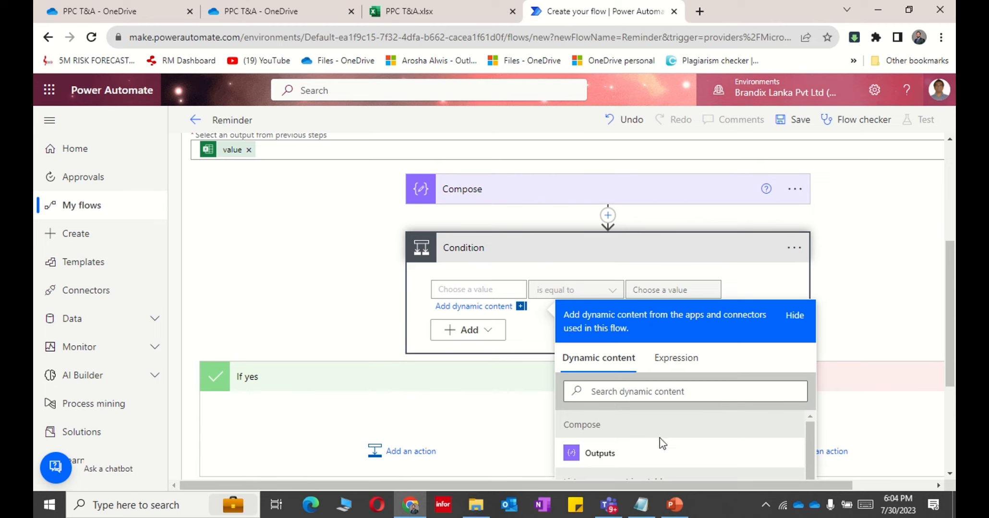
pyautogui.scroll(-3, 757, 448)
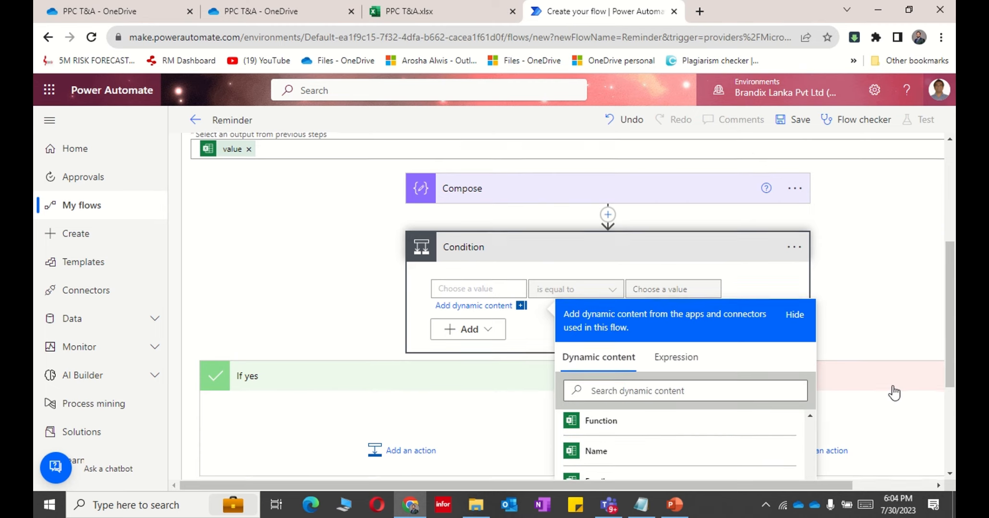
pyautogui.scroll(-4, 894, 393)
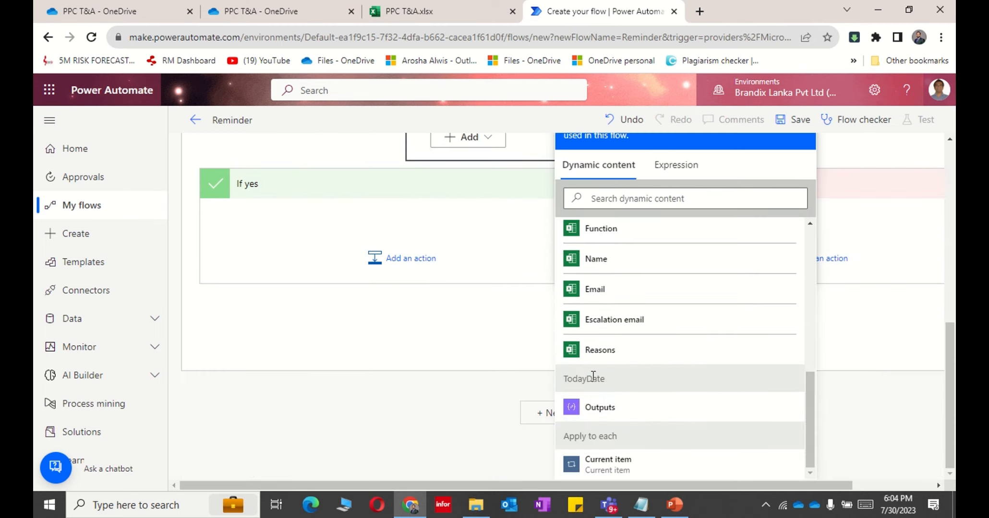
pyautogui.click(598, 408)
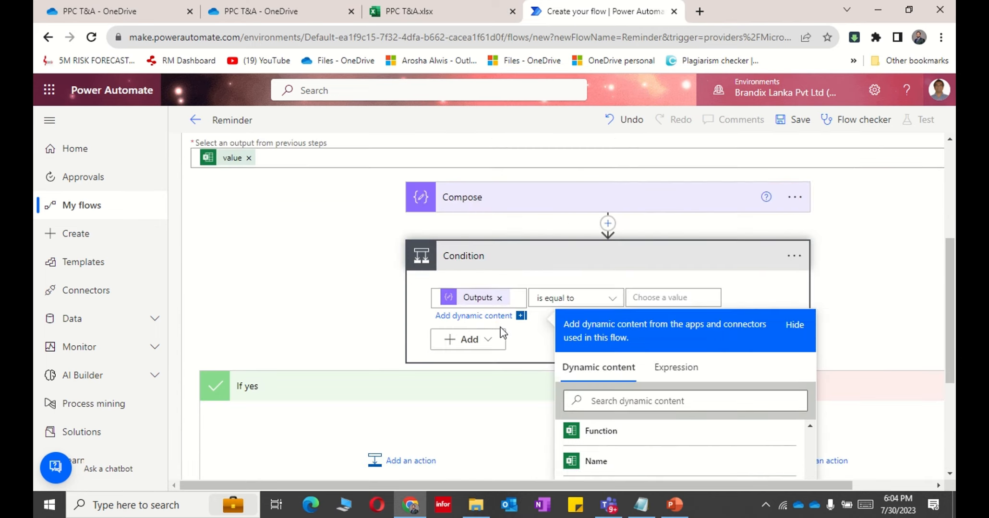
# Set the Condition's operator to contains and its second value to the Outputs of Compose.
pyautogui.click(552, 303)
pyautogui.click(668, 211)
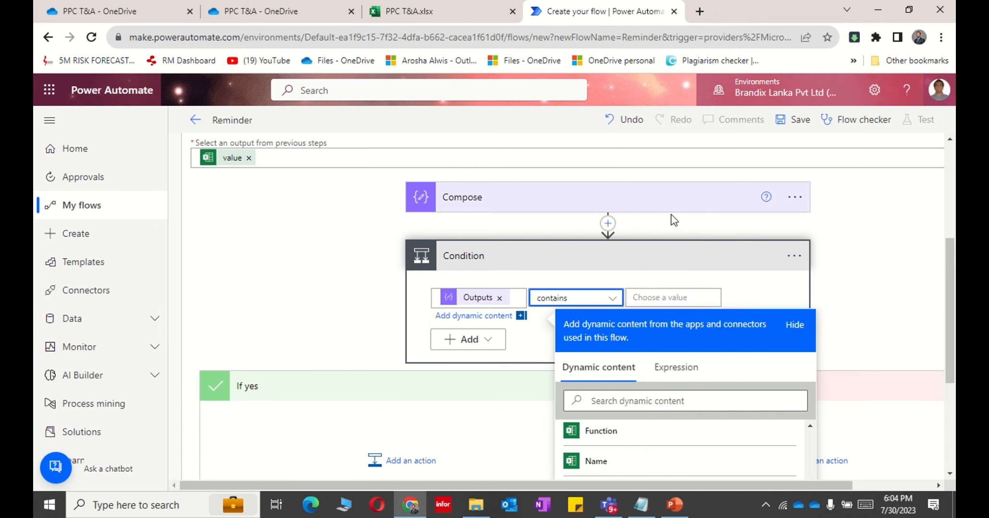
pyautogui.click(692, 296)
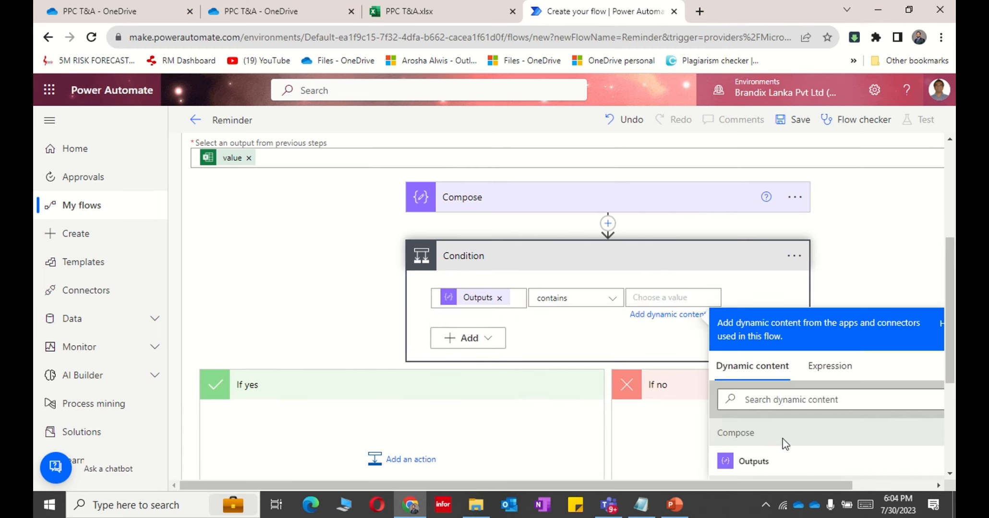
pyautogui.click(766, 462)
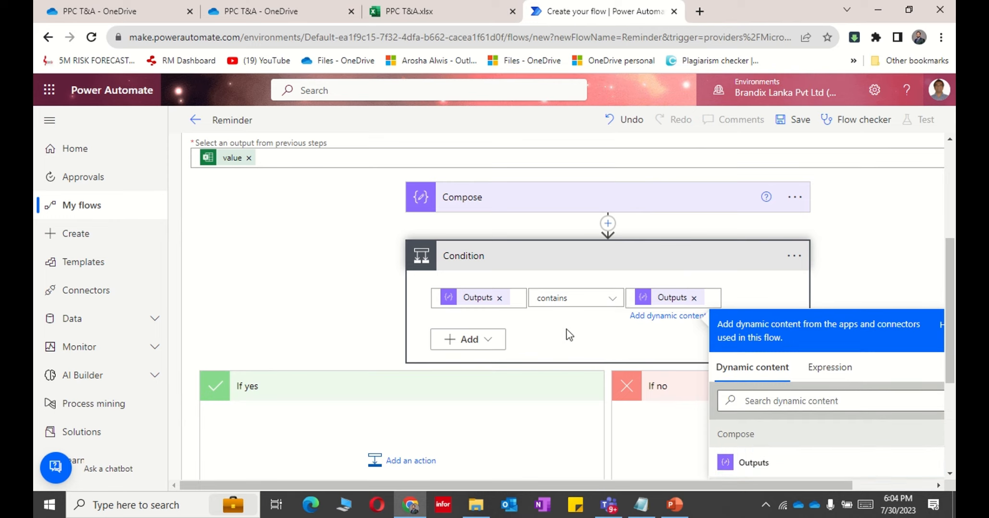
pyautogui.click(564, 336)
# Add the Office 365 Outlook action Send an email (V2) to the If yes branch, searching for O365.
pyautogui.scroll(-3, 567, 340)
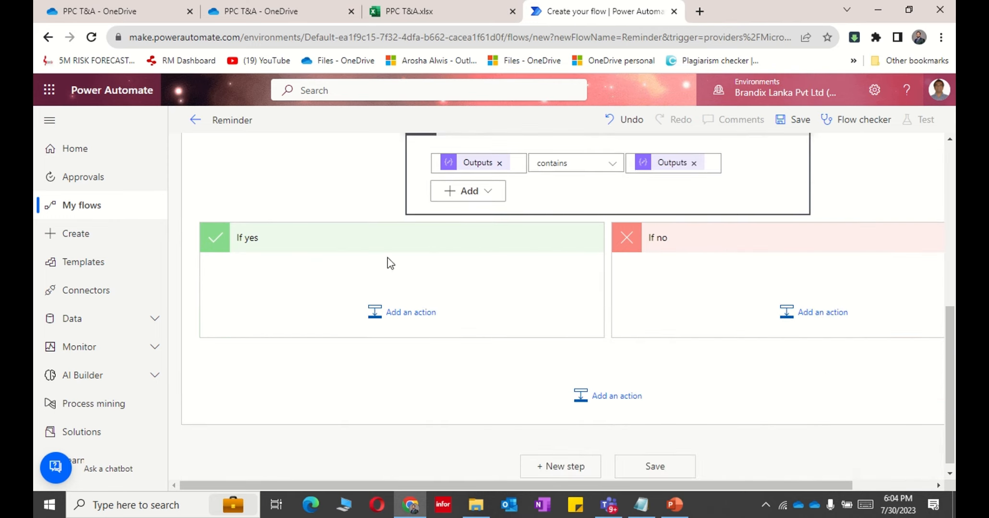
pyautogui.click(385, 317)
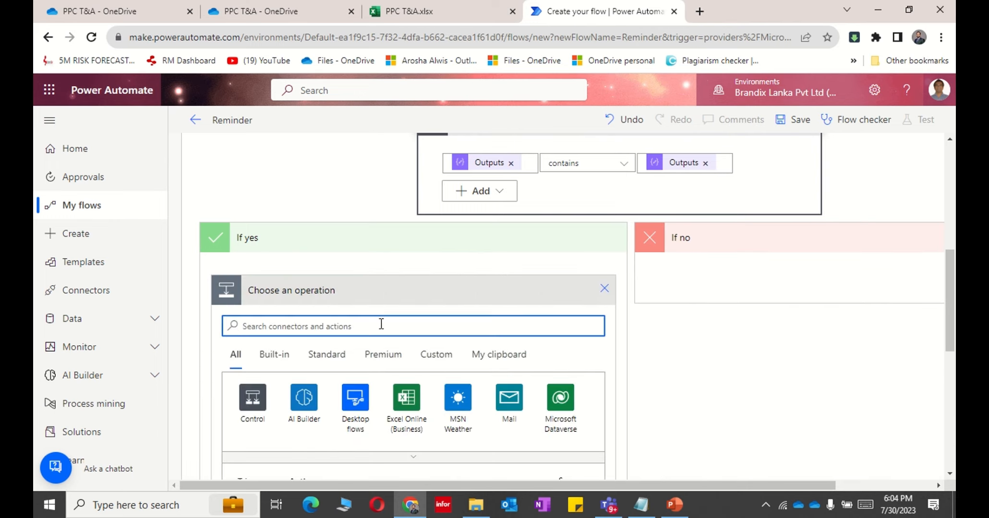
pyautogui.write('O365')
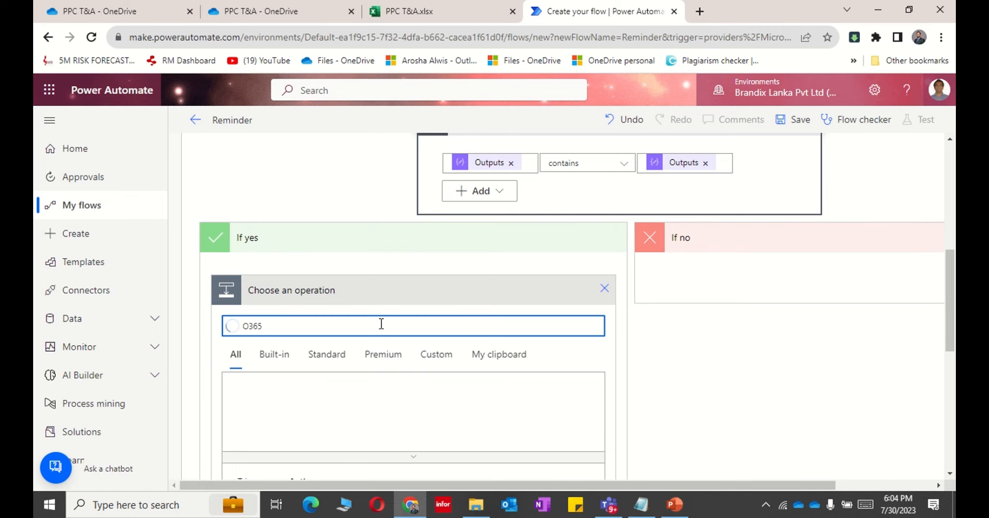
pyautogui.scroll(-1, 376, 391)
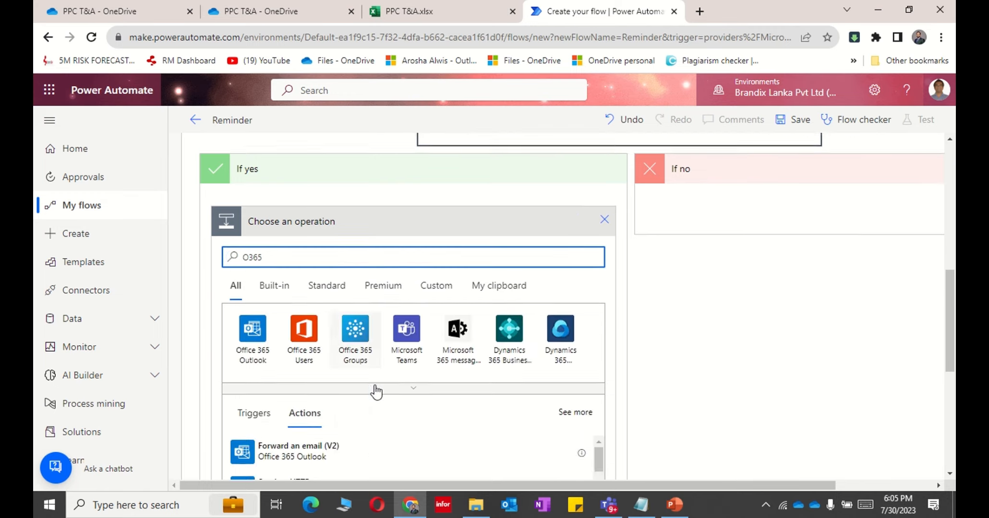
pyautogui.scroll(-1, 376, 391)
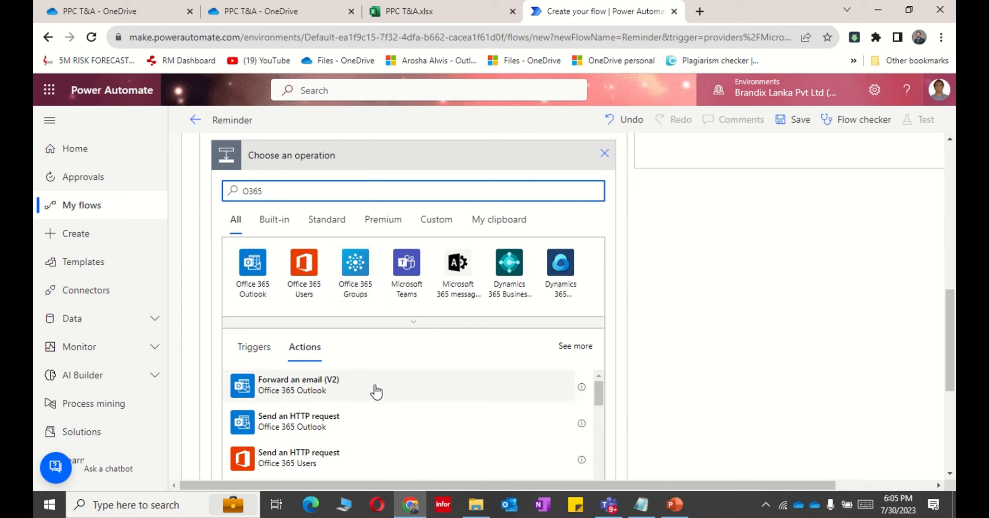
pyautogui.scroll(-3, 375, 392)
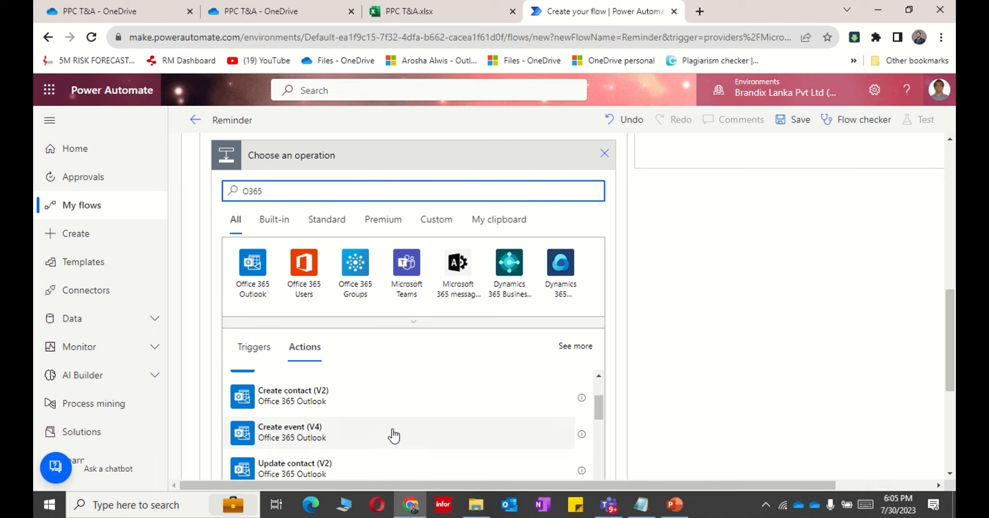
pyautogui.scroll(-2, 394, 436)
pyautogui.scroll(-2, 394, 436)
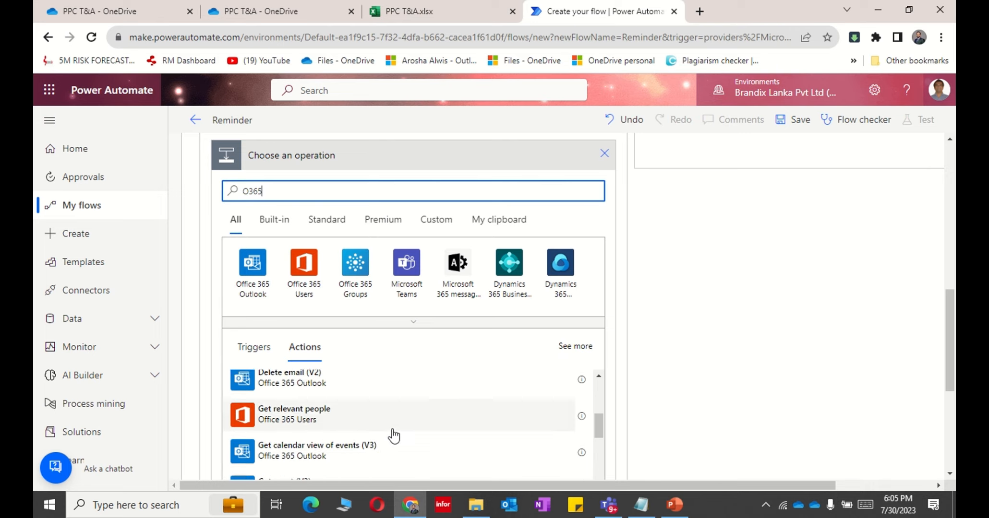
pyautogui.scroll(-4, 394, 436)
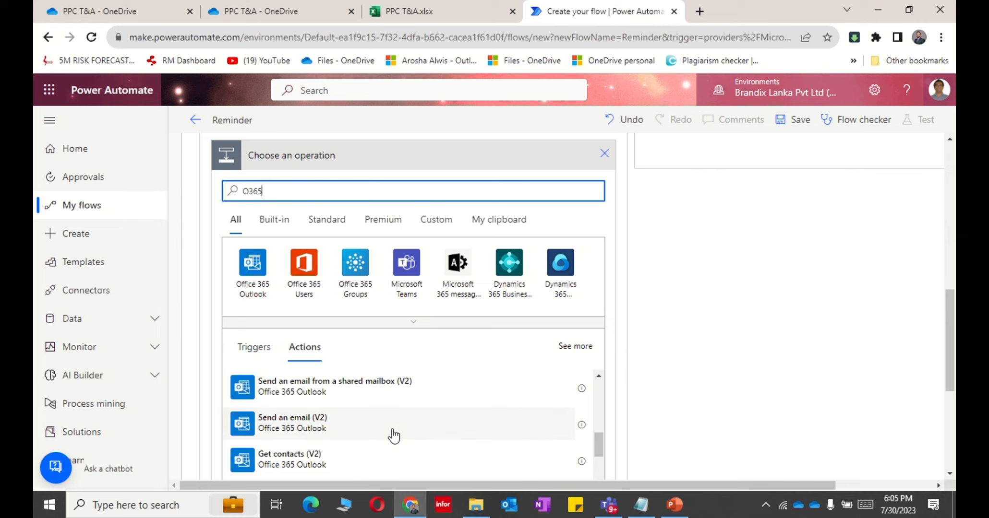
pyautogui.click(307, 435)
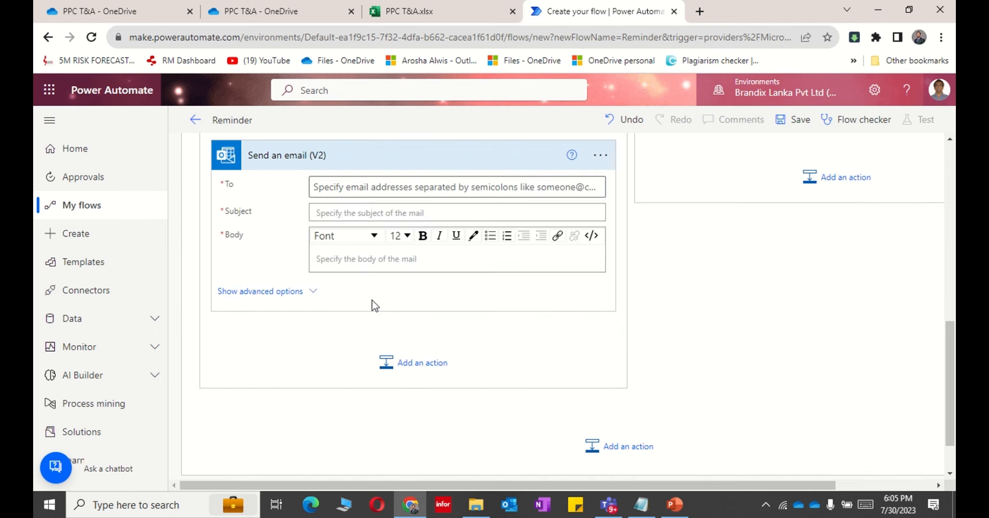
# Set the To field of the Send an email (V2) action to the Excel table's Email value.
pyautogui.click(384, 191)
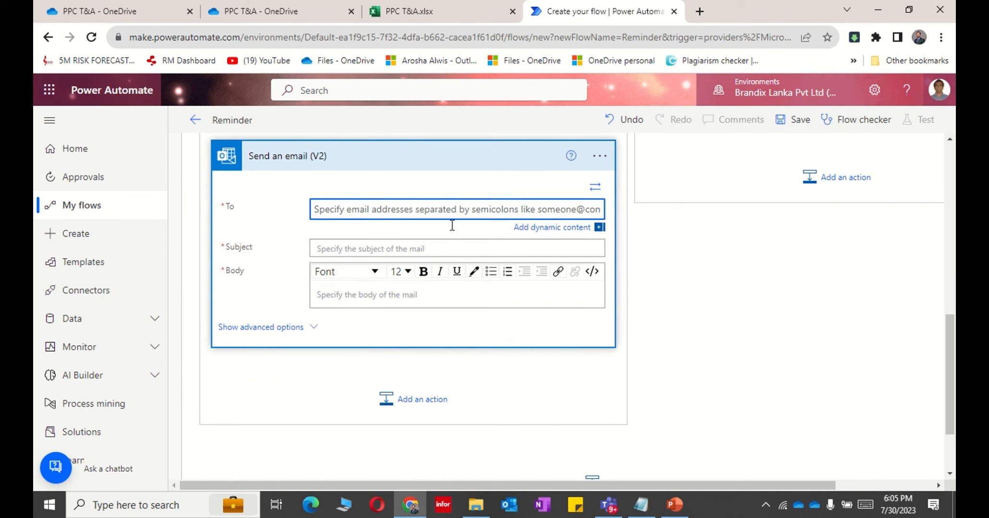
pyautogui.click(601, 231)
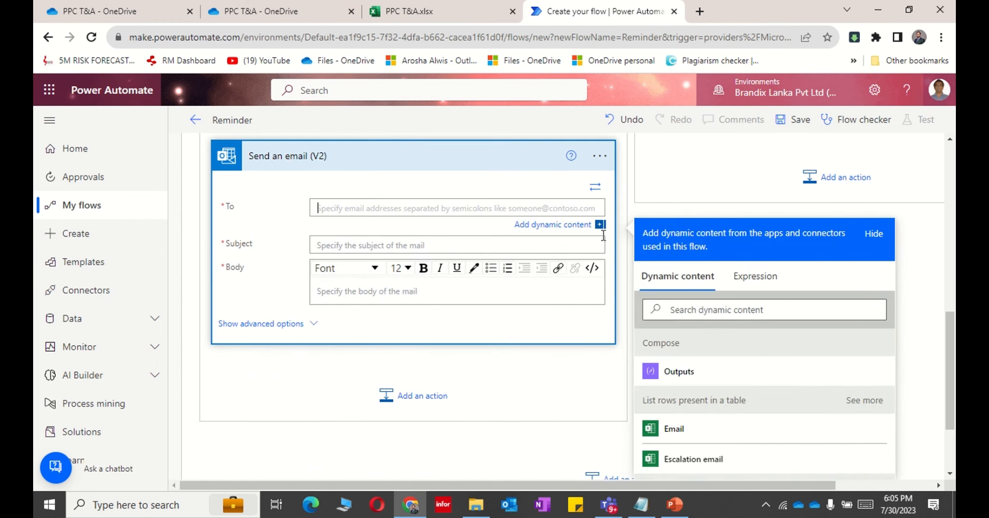
pyautogui.click(724, 443)
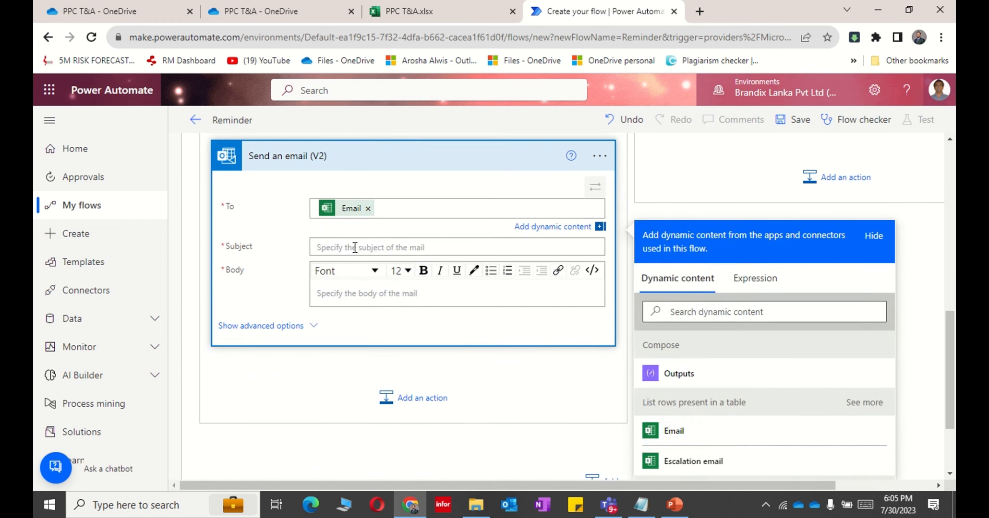
# Set the email's subject to "Task reminder :" followed by the Excel table's Task List value.
pyautogui.click(326, 247)
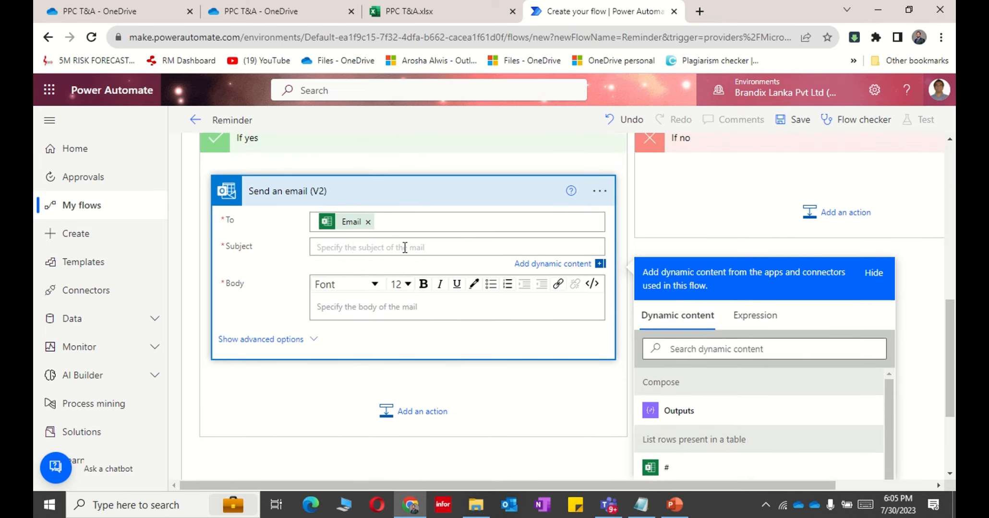
pyautogui.write('Tas')
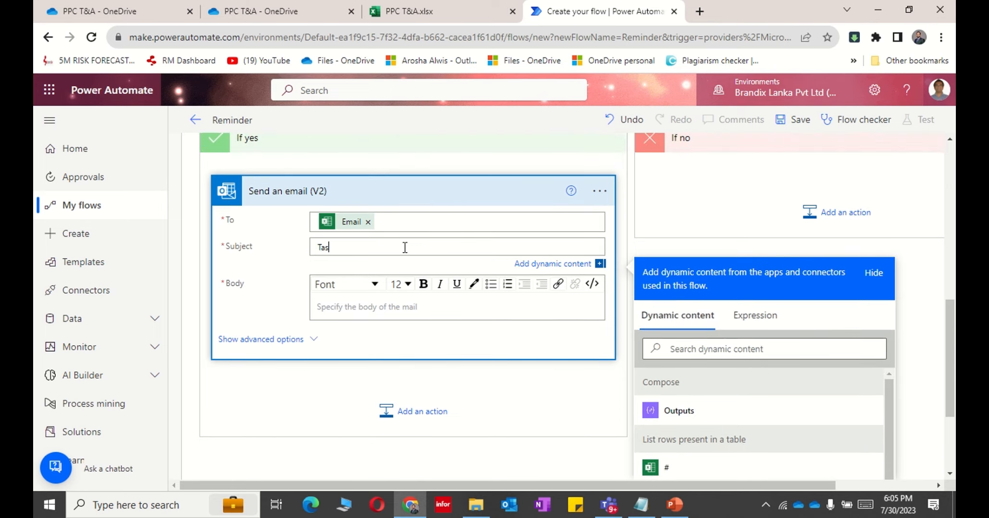
pyautogui.write('k reminder :')
pyautogui.scroll(-2, 689, 446)
pyautogui.click(691, 435)
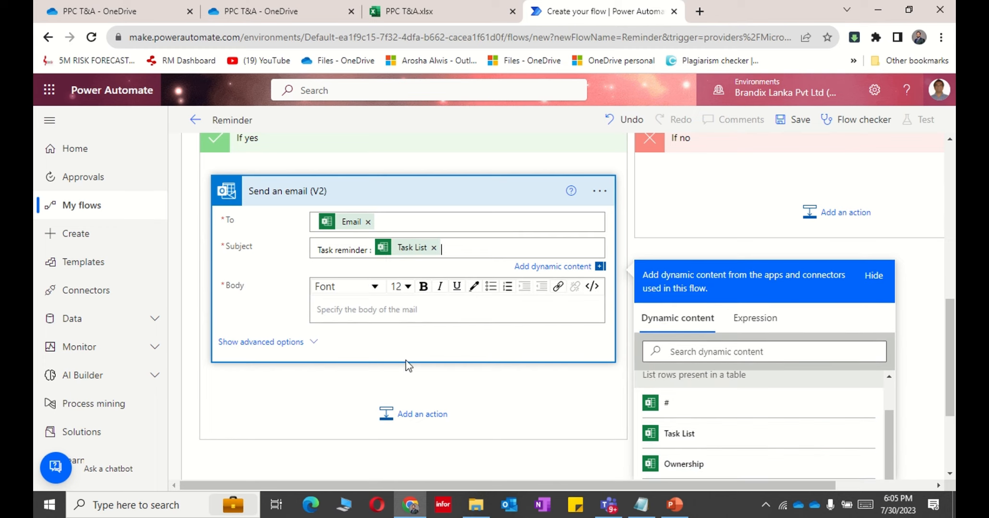
# Start the email body with the greeting "Hi", the Excel table's Name value and a comma, on its own line.
pyautogui.click(363, 308)
pyautogui.write('Hi')
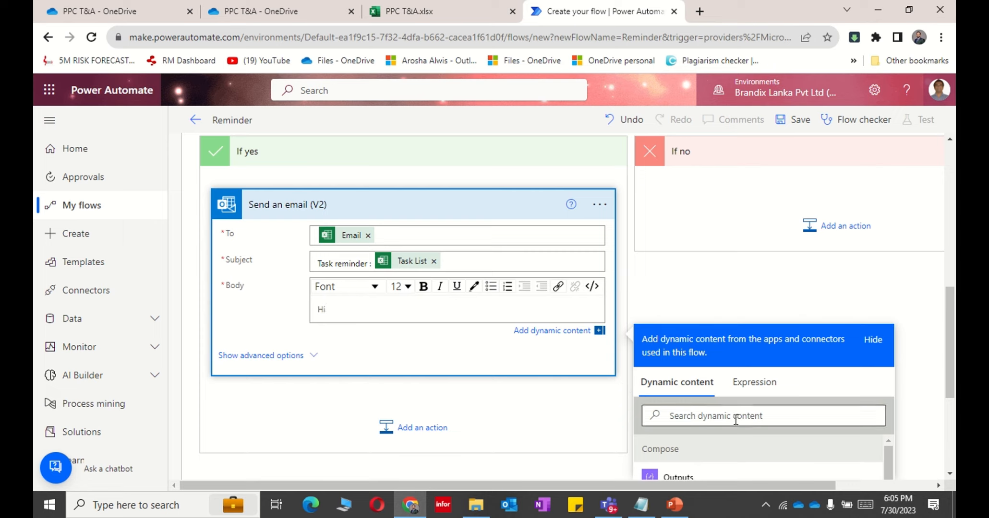
pyautogui.scroll(-3, 696, 423)
pyautogui.scroll(-5, 725, 427)
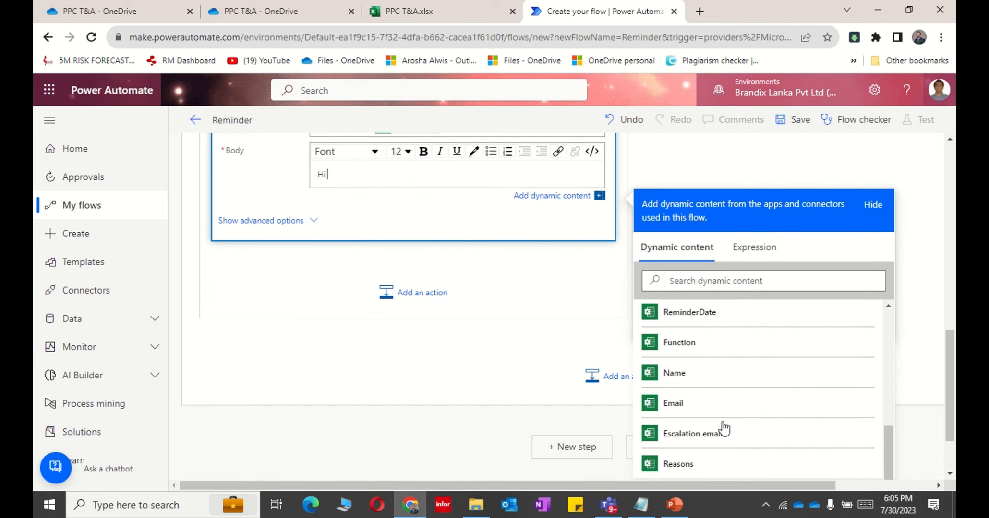
pyautogui.click(708, 375)
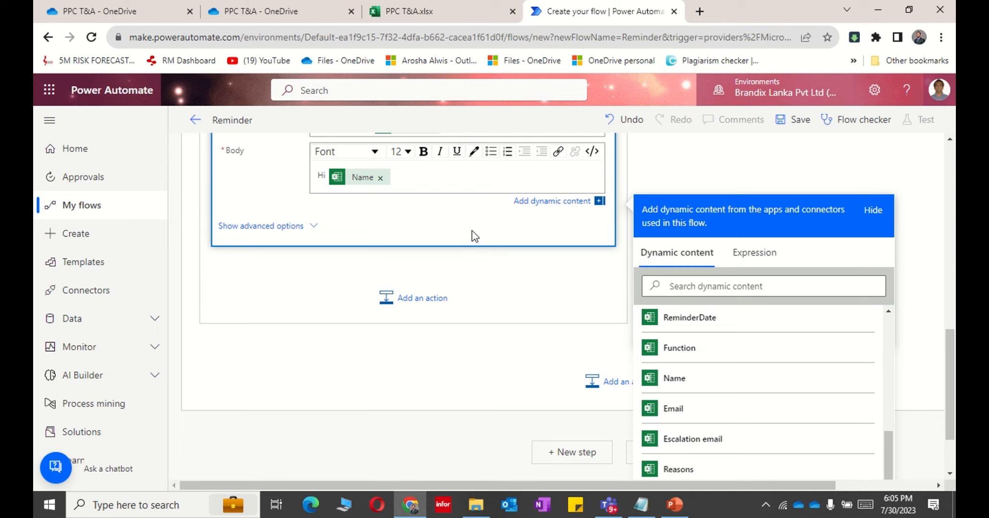
pyautogui.write(',')
pyautogui.press('Return')
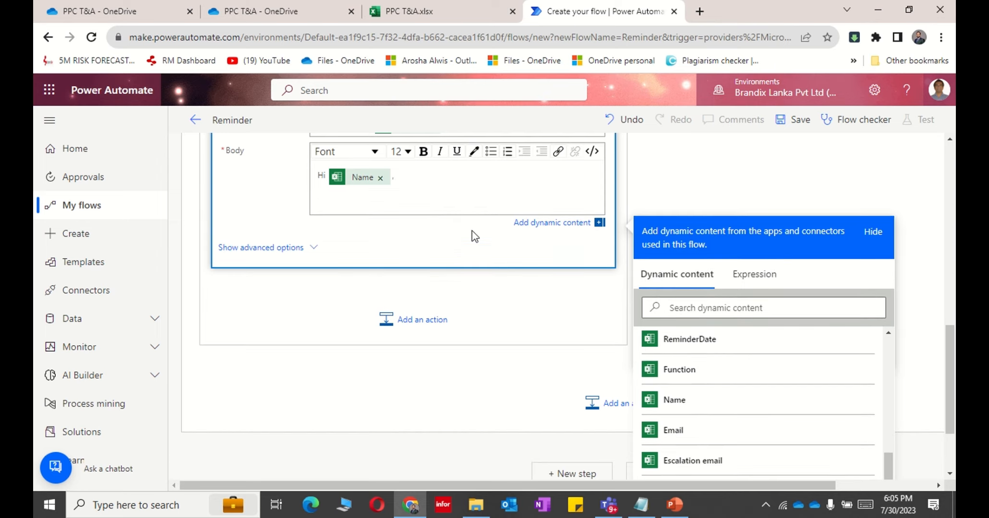
# Add the body line "You have below task to be completed." with the Excel table's Task List value on the line beneath.
pyautogui.write('You have below task to b')
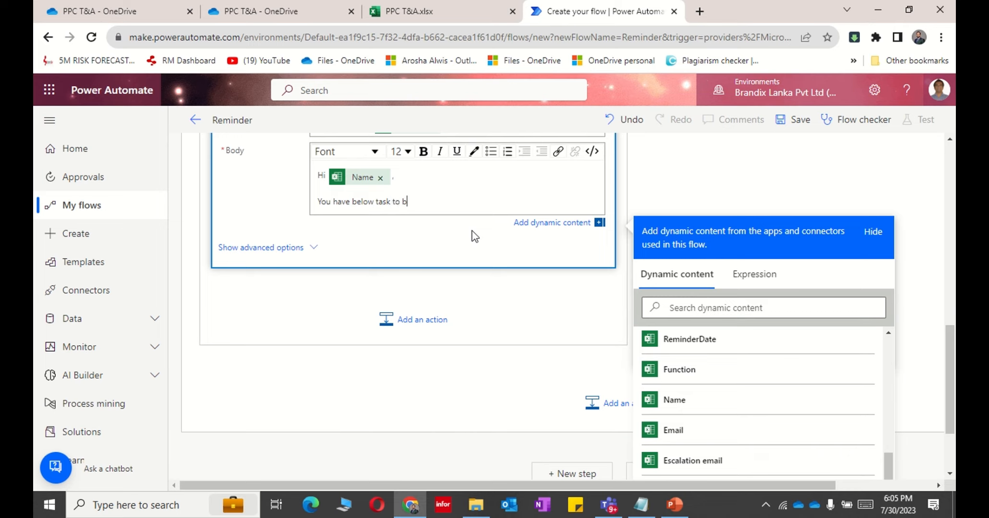
pyautogui.write('e completed .')
pyautogui.press('Return')
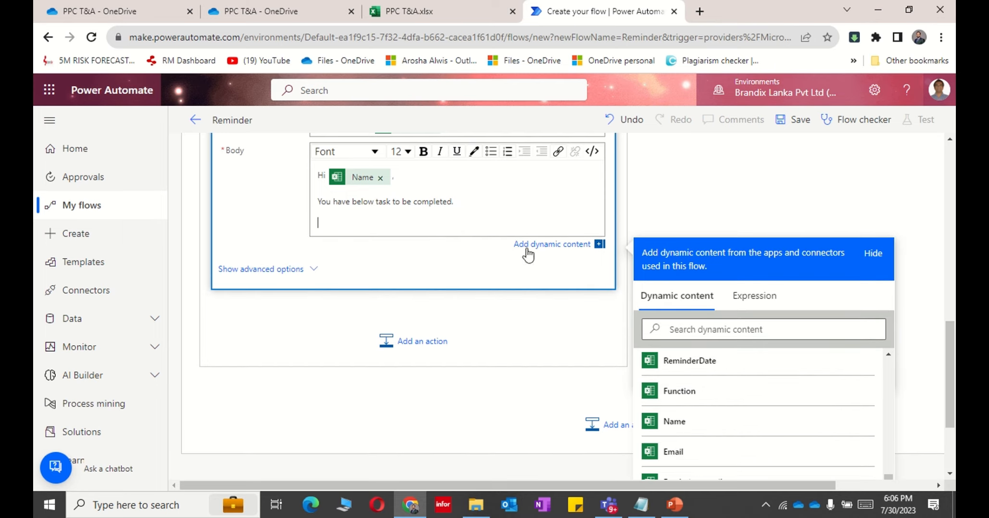
pyautogui.scroll(-3, 720, 446)
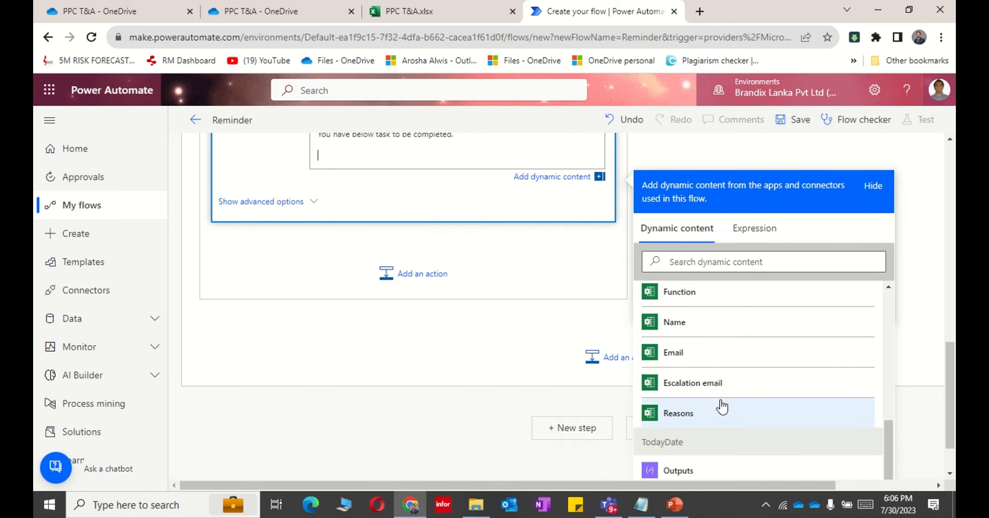
pyautogui.scroll(3, 720, 406)
pyautogui.scroll(5, 722, 405)
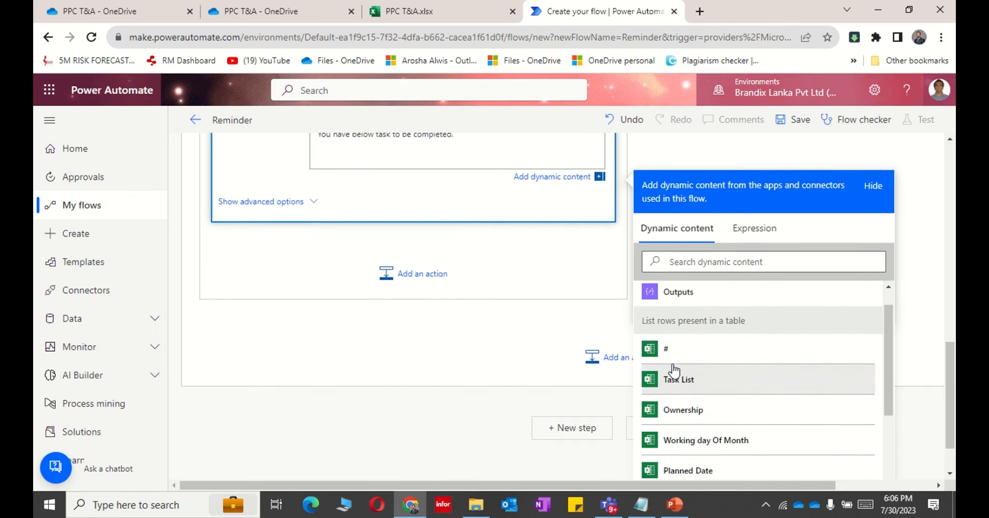
pyautogui.click(725, 386)
pyautogui.scroll(3, 432, 221)
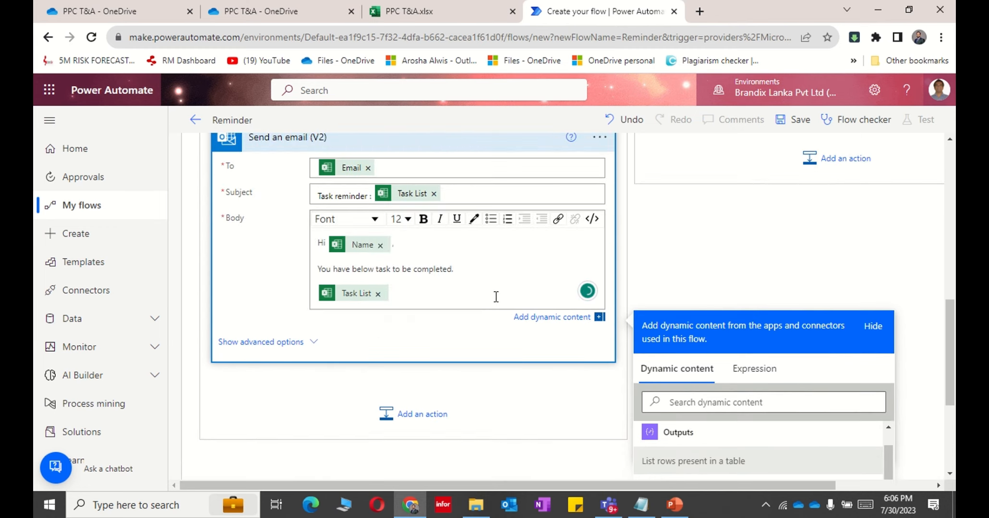
# Leave a blank gap beneath the Task List value and close the email body with "Thank you".
pyautogui.press('Return')
pyautogui.press('Return')
pyautogui.press('Return')
pyautogui.write('Tha')
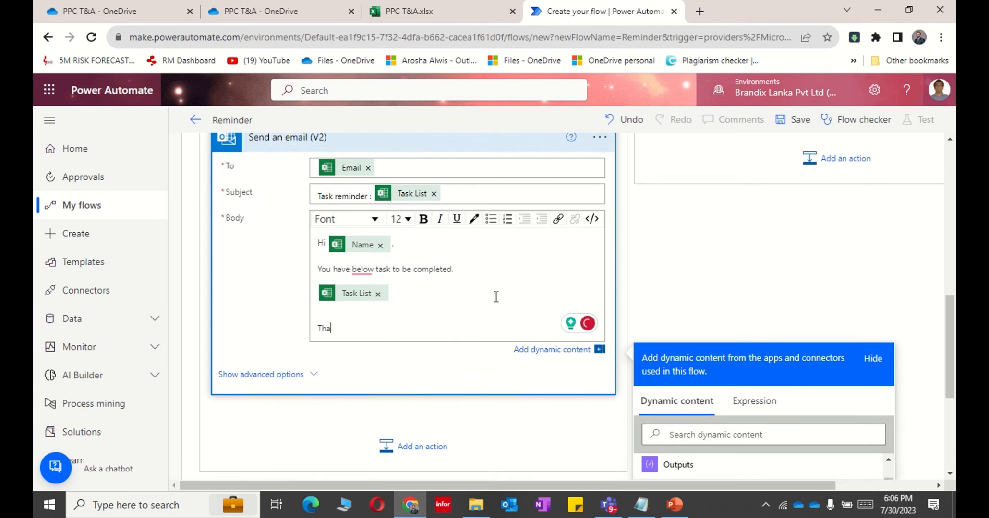
pyautogui.write('nk you')
# Correct "below" to "the below" in the email body using the Grammarly suggestion, and leave the body field.
pyautogui.moveTo(362, 269)
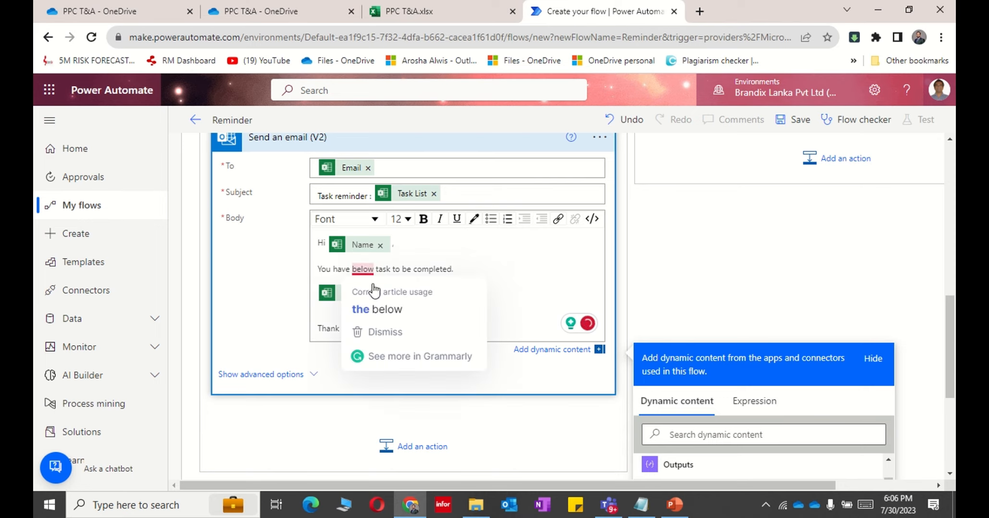
pyautogui.click(376, 309)
pyautogui.scroll(3, 556, 278)
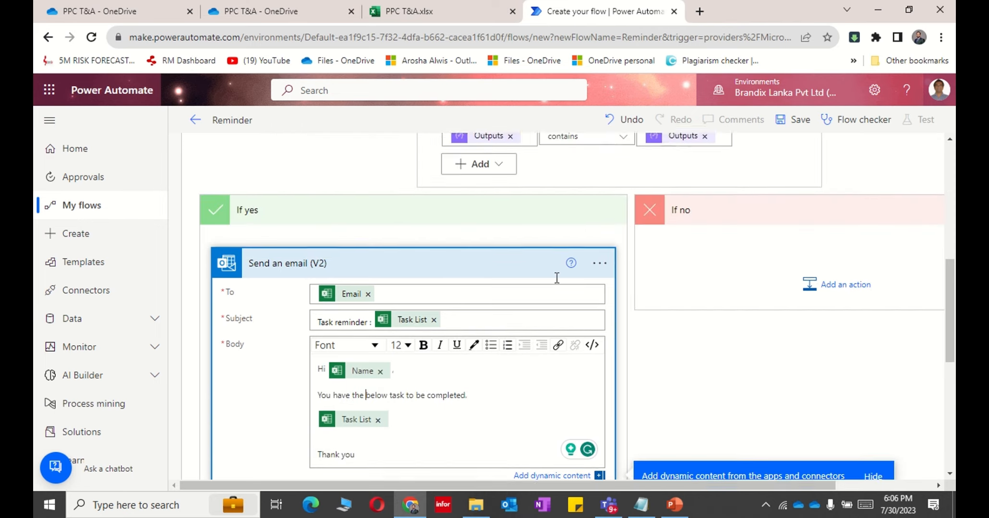
pyautogui.scroll(-5, 556, 278)
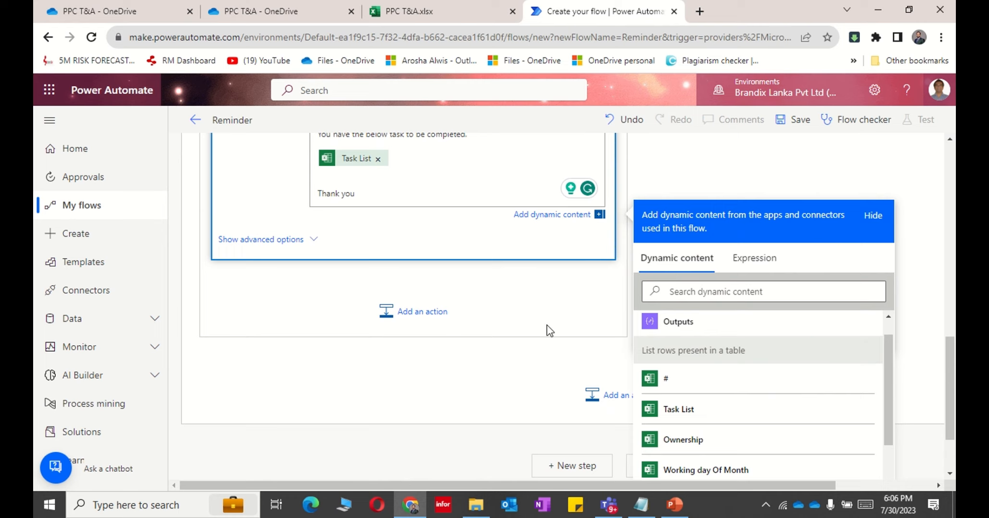
pyautogui.click(552, 330)
pyautogui.scroll(1, 701, 277)
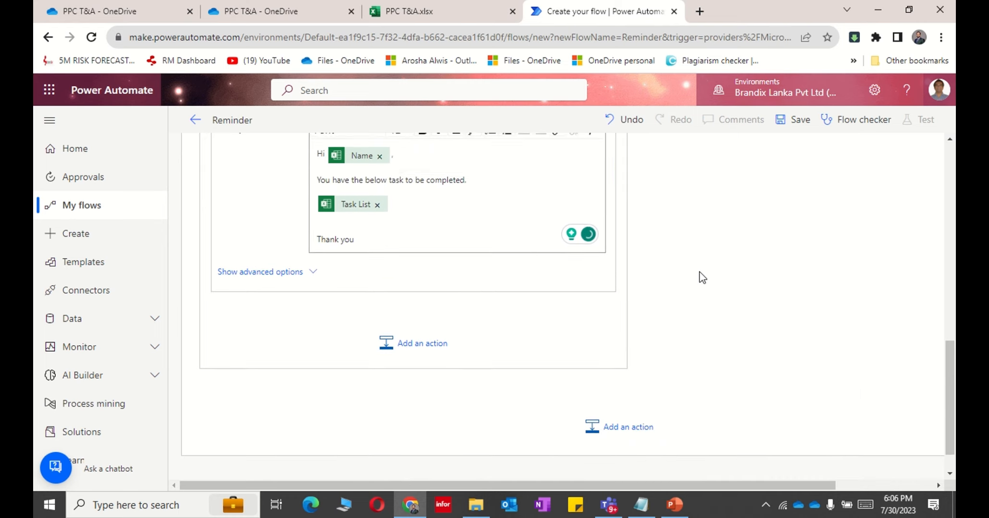
# Save the Reminder flow, and save it again from its overview.
pyautogui.scroll(3, 703, 278)
pyautogui.click(796, 121)
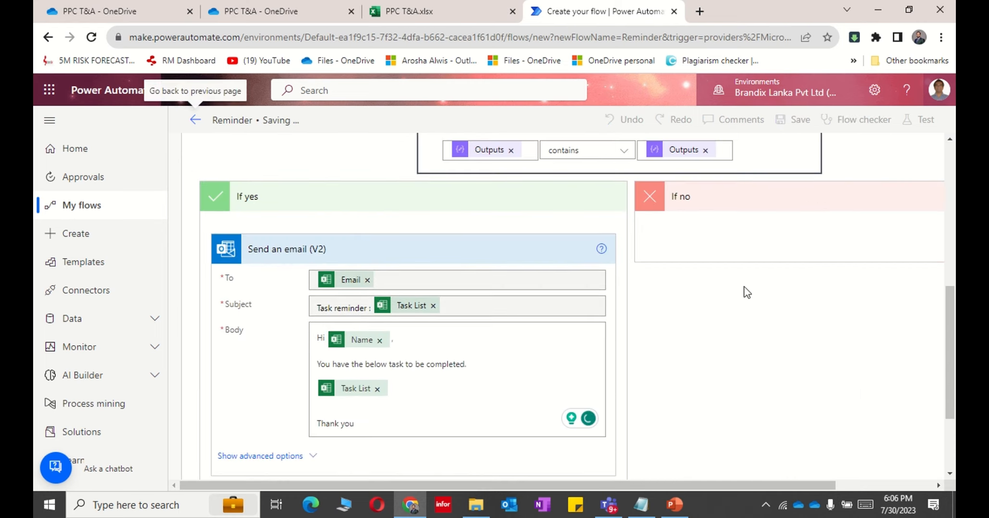
pyautogui.scroll(10, 747, 293)
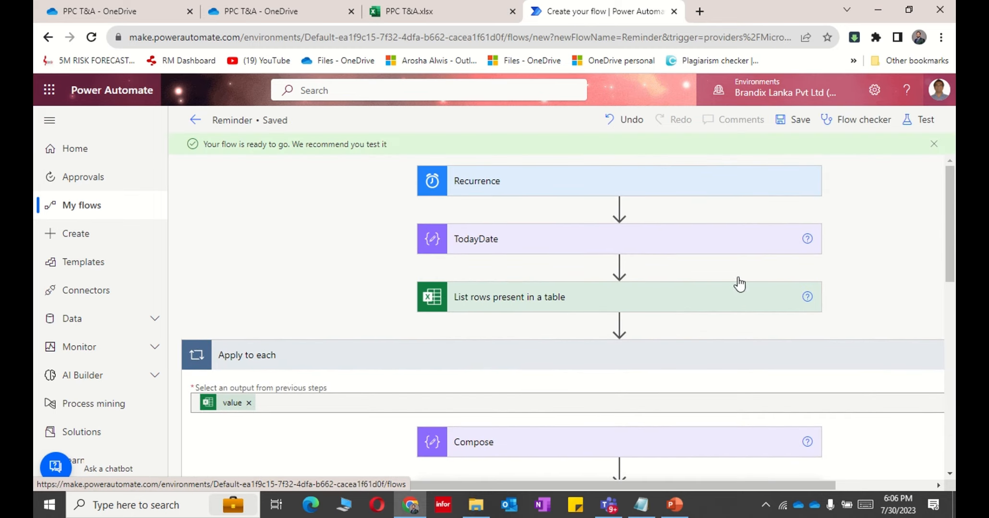
pyautogui.click(793, 121)
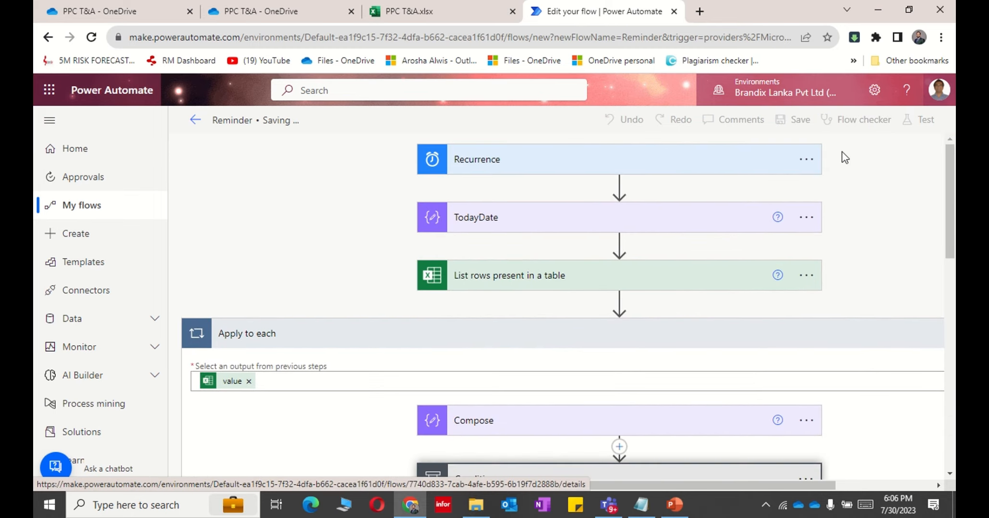
# Check the flow for errors and warnings with Flow checker, and review its steps from Recurrence to the email action.
pyautogui.click(854, 123)
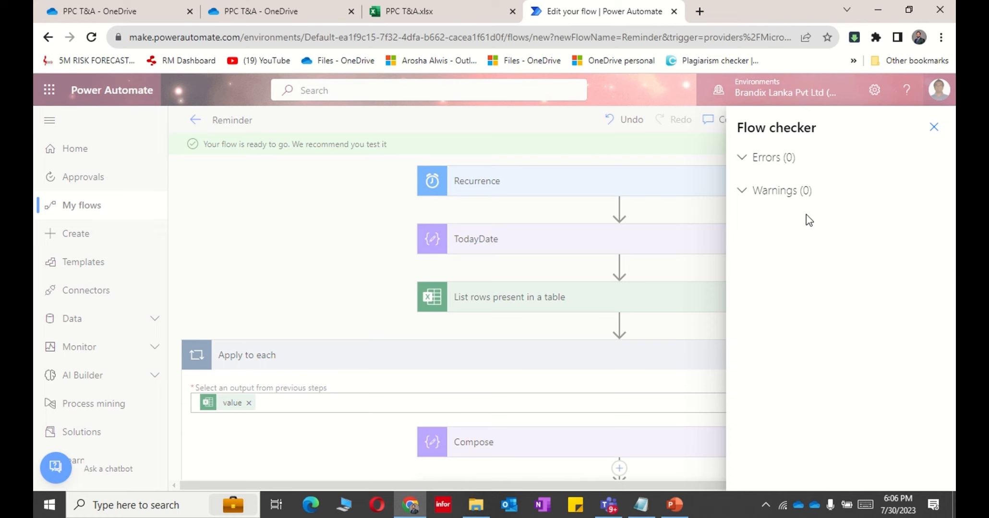
pyautogui.click(934, 127)
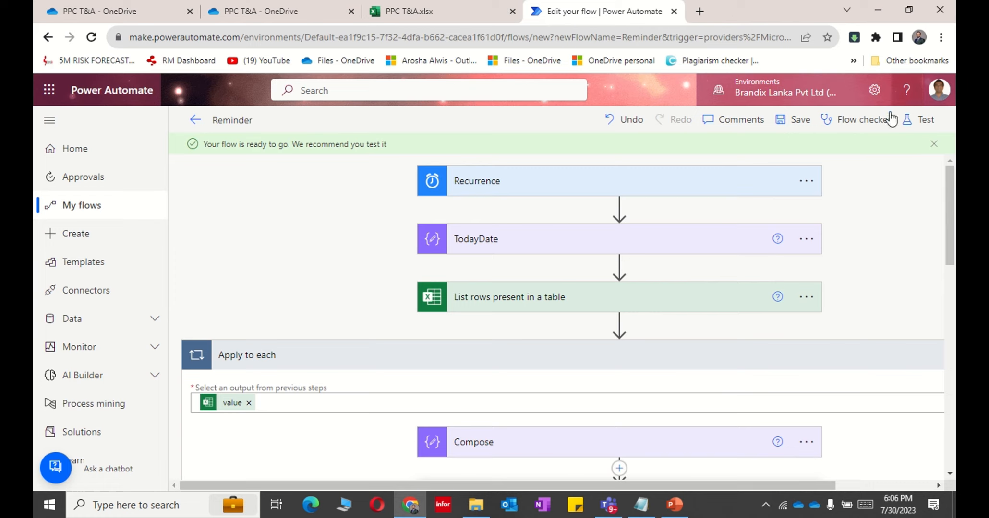
pyautogui.scroll(-5, 353, 277)
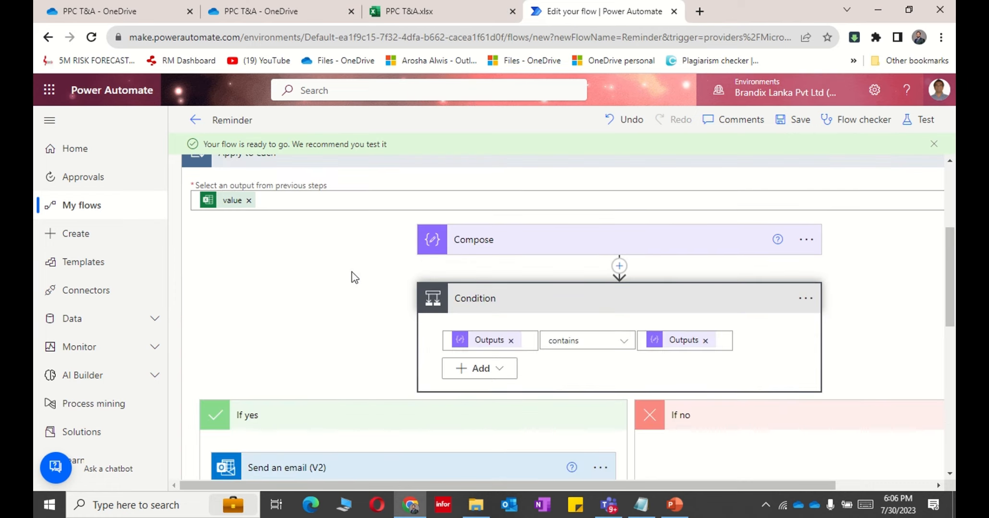
pyautogui.scroll(4, 354, 278)
pyautogui.scroll(-5, 354, 277)
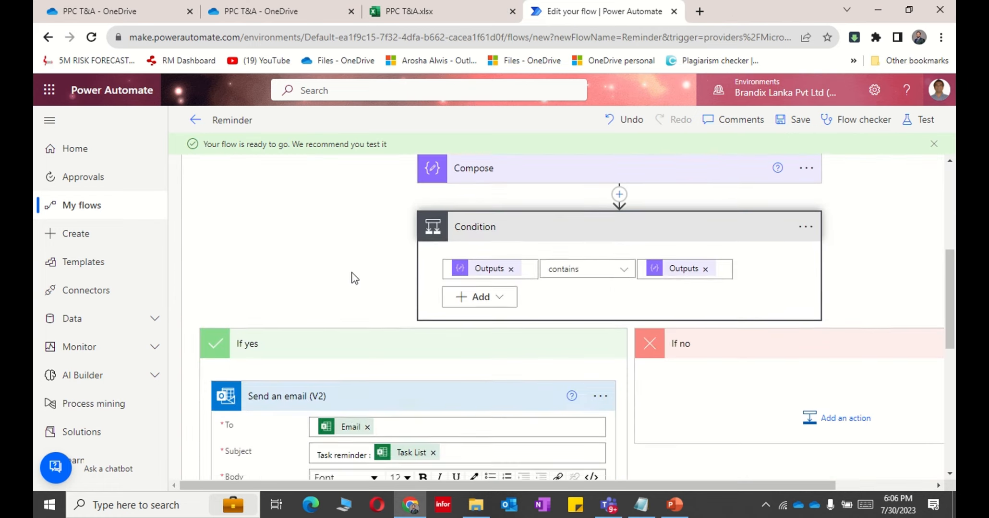
pyautogui.scroll(-5, 353, 278)
pyautogui.scroll(8, 354, 278)
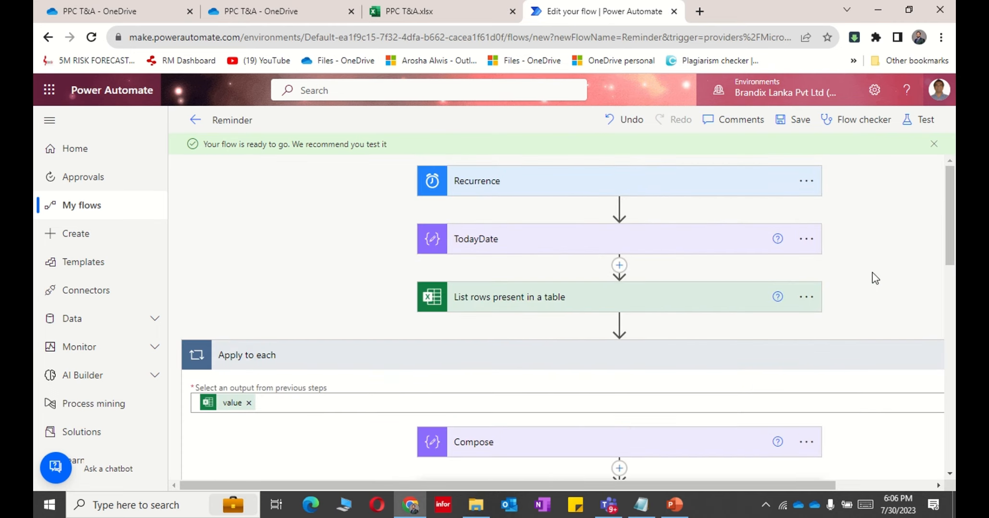
# Start a manual test of the Reminder flow.
pyautogui.click(920, 120)
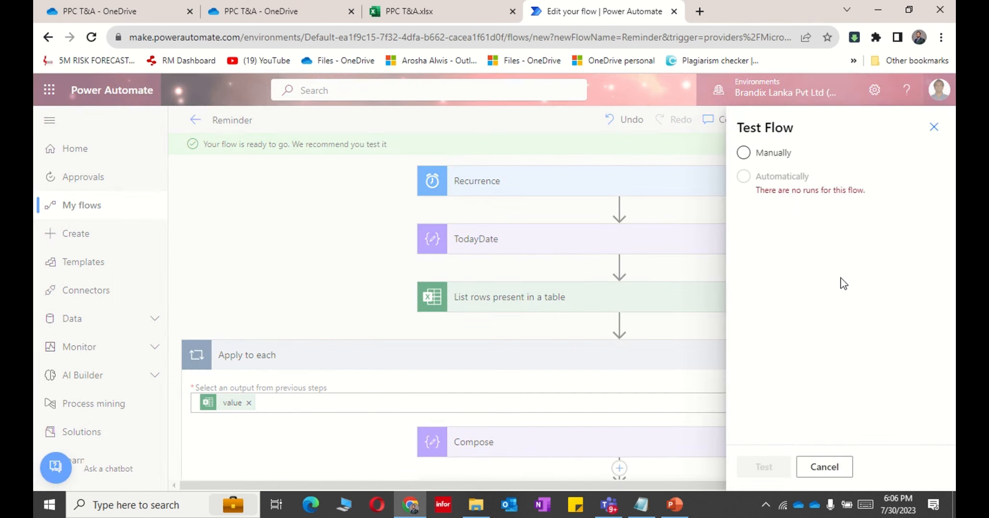
pyautogui.click(761, 152)
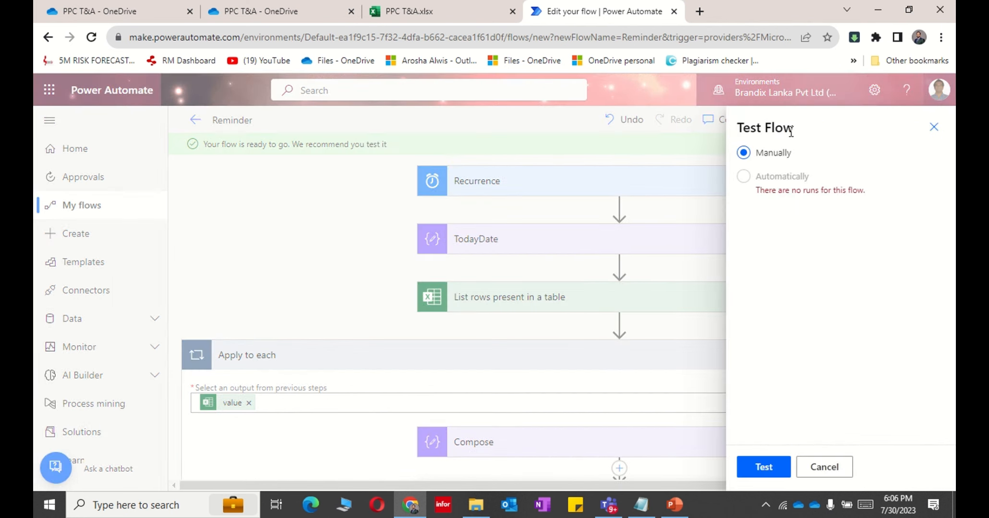
pyautogui.click(775, 469)
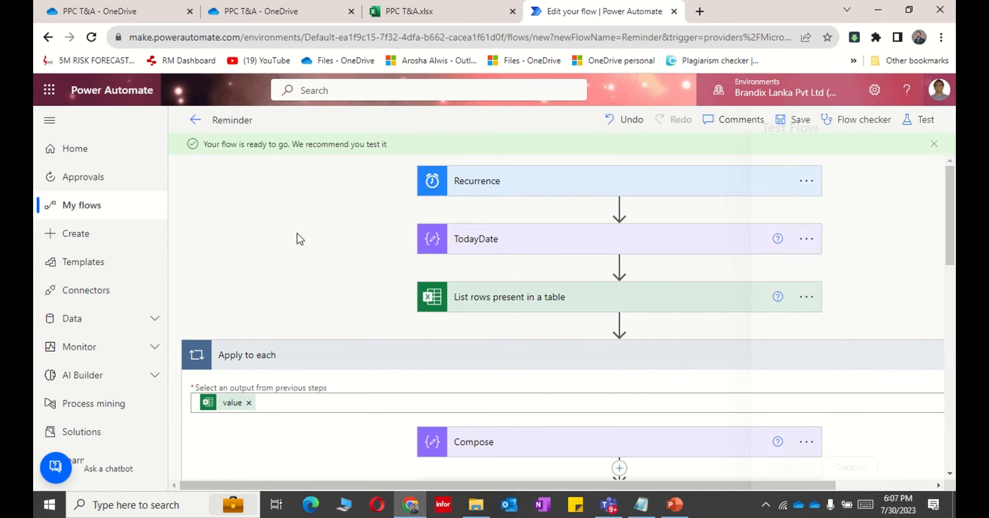